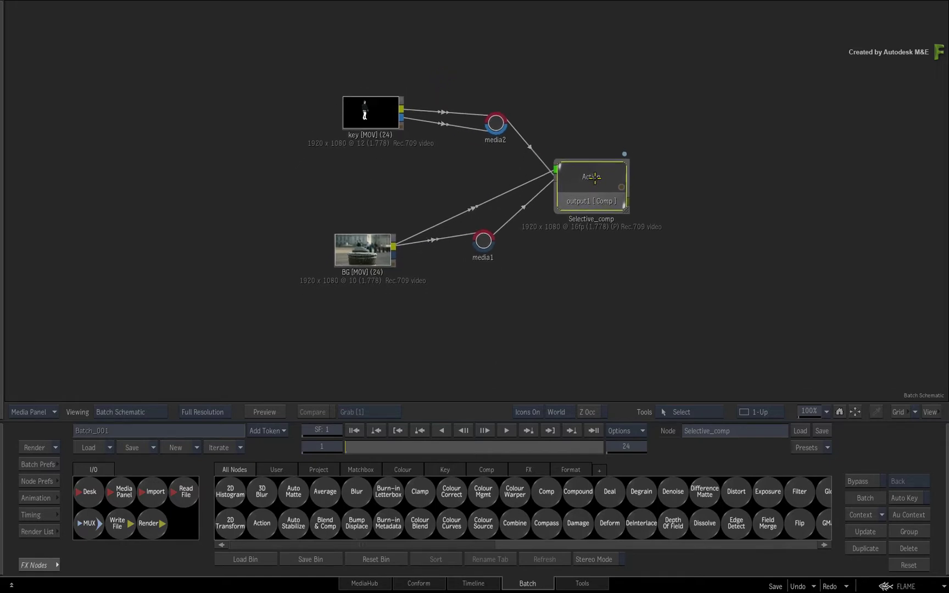
Step: Open the Selective_comp Action node in 2-Up view, its schematic beside the output1 composite
click(573, 145)
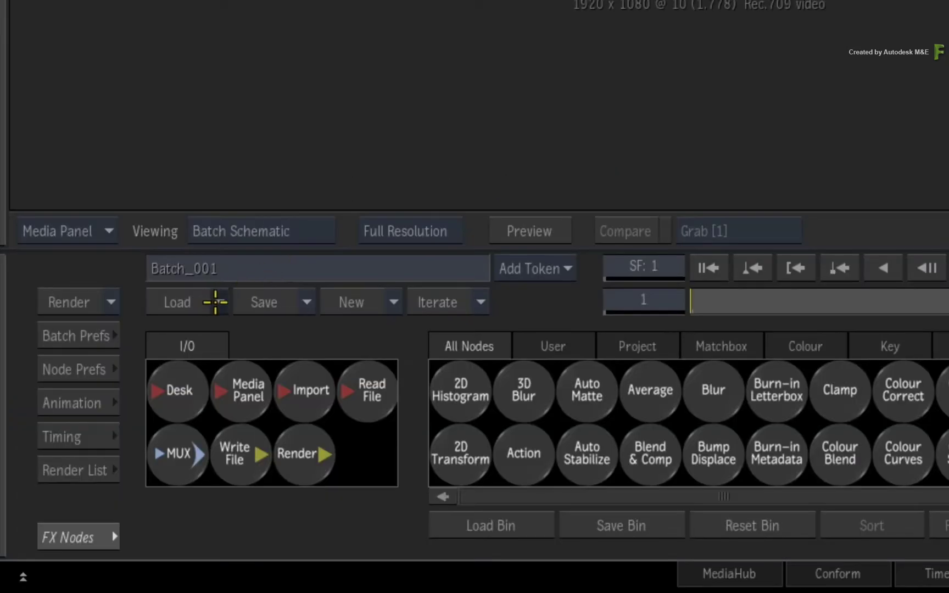
click(108, 446)
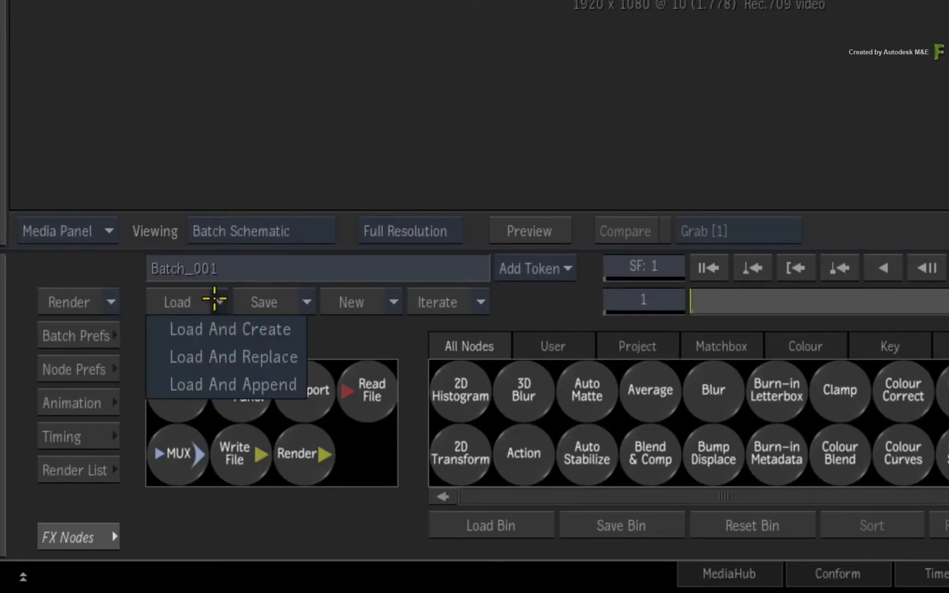
click(229, 116)
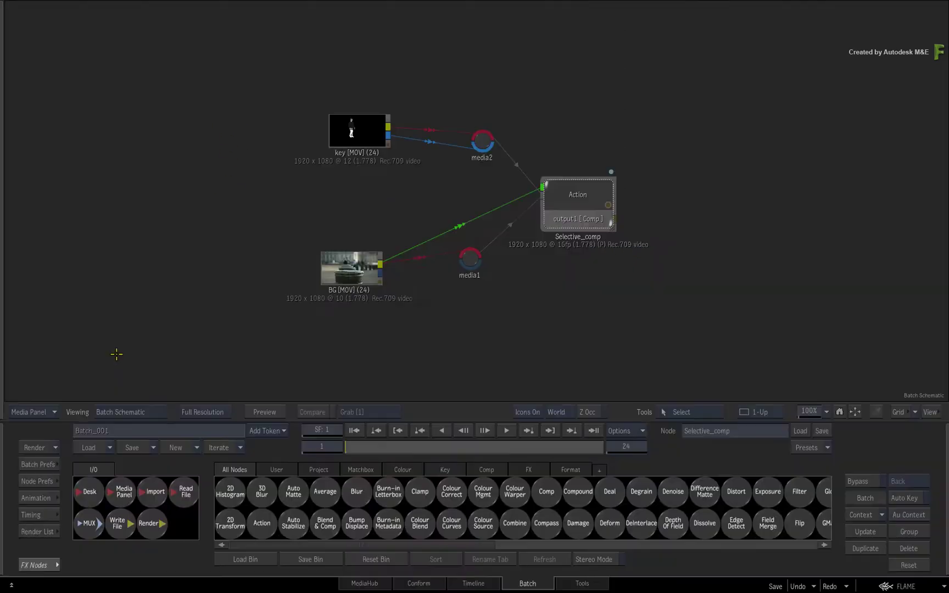
click(576, 199)
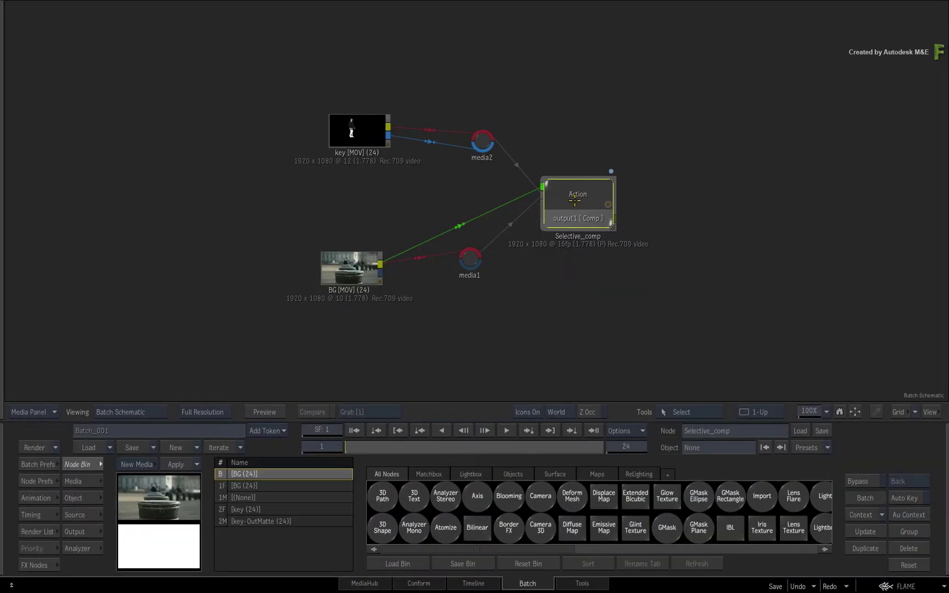
key(alt+2)
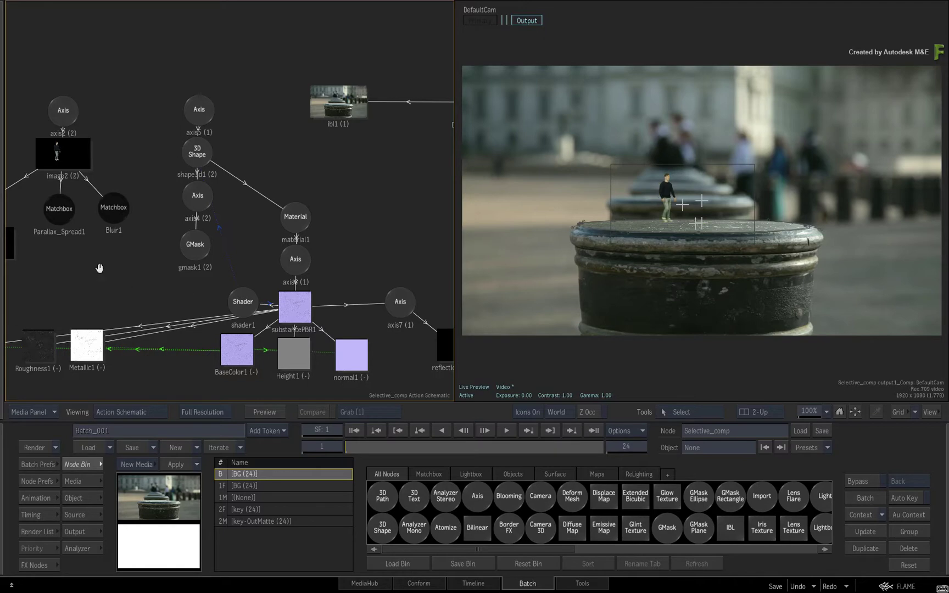
drag(120, 265, 192, 253)
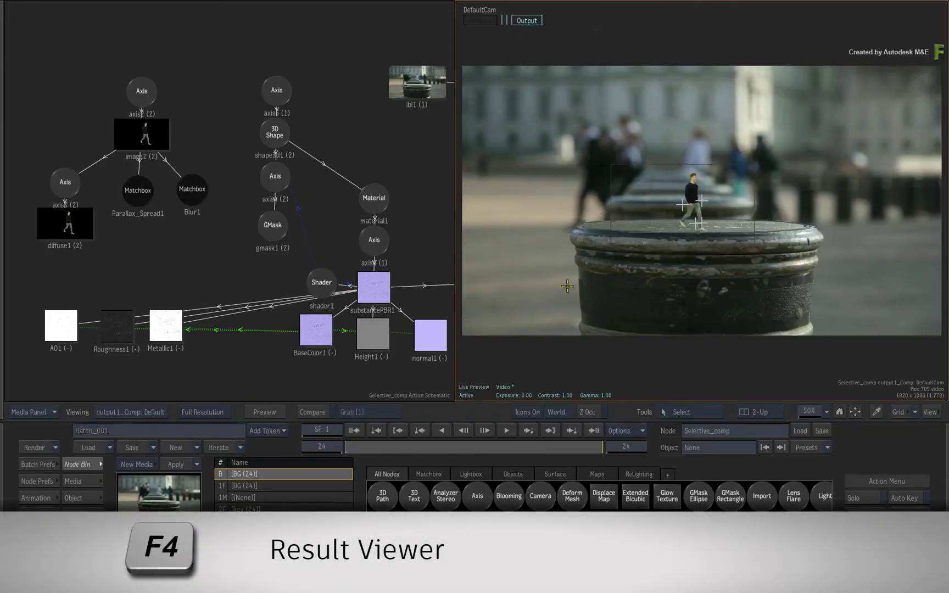
Step: Return to frame 1 and select the DefaultCam camera node in the Action schematic
click(356, 430)
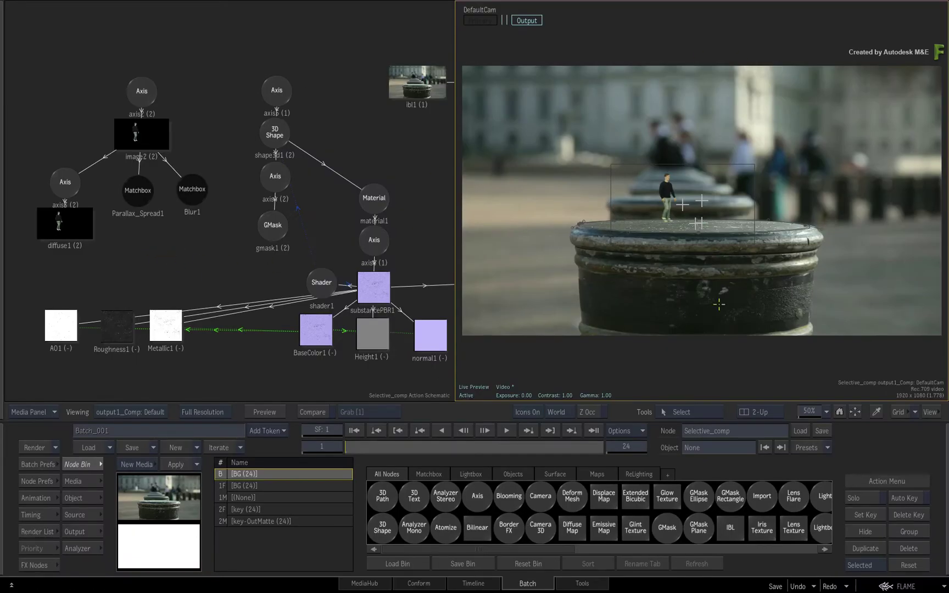
drag(405, 156, 68, 160)
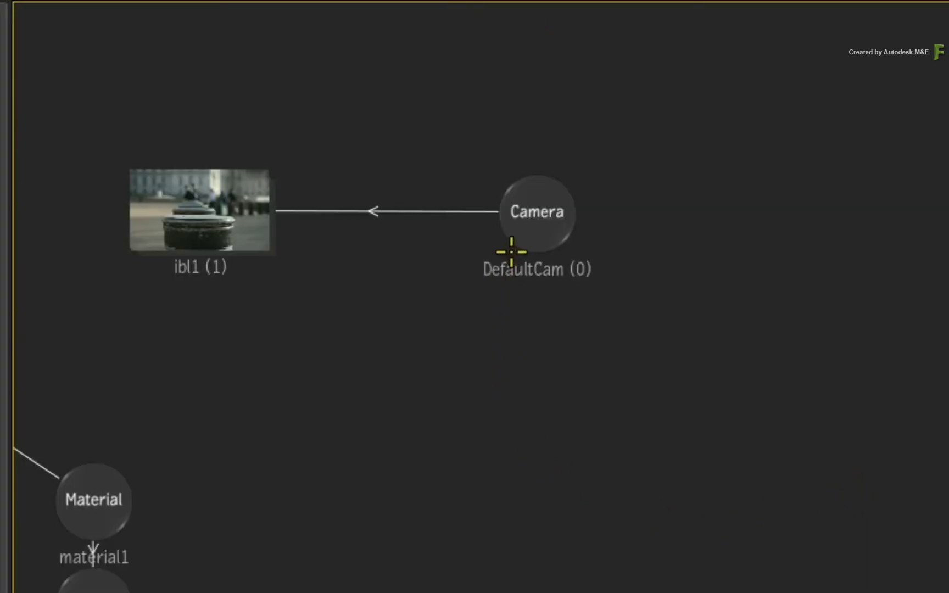
click(210, 95)
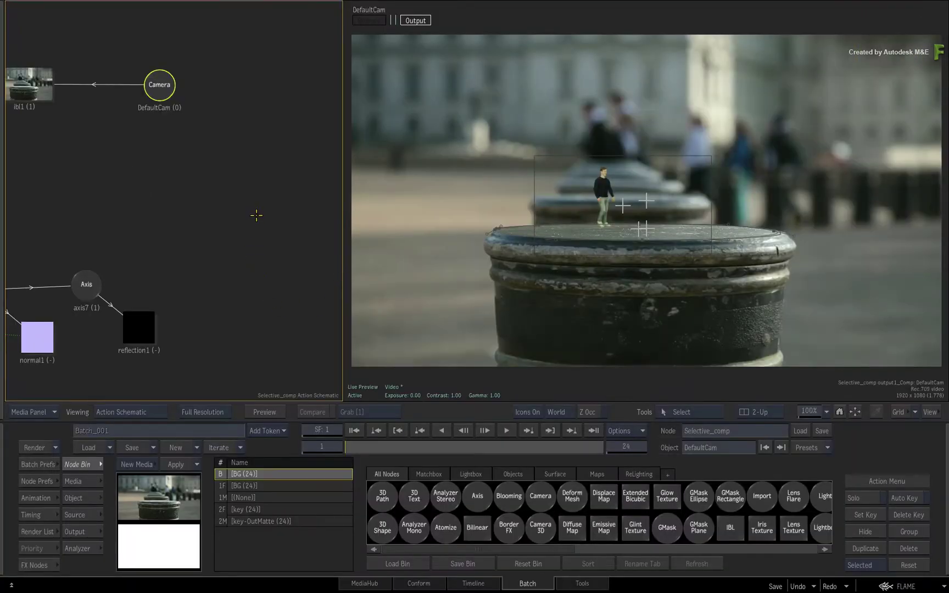
Step: Attach a StingrayAmbientOcclusion Matchbox camera FX to the DefaultCam camera
right_click(160, 94)
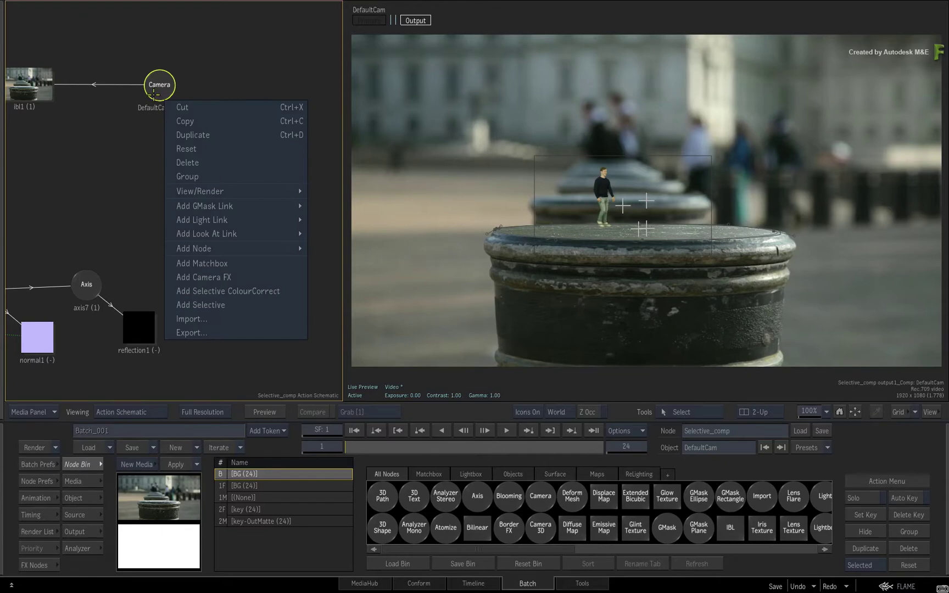
click(171, 278)
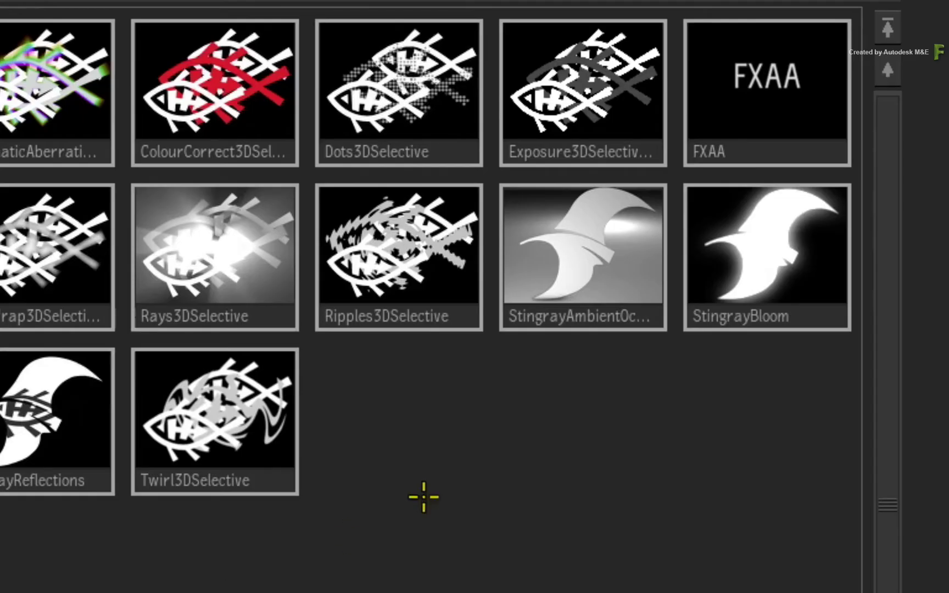
double_click(623, 268)
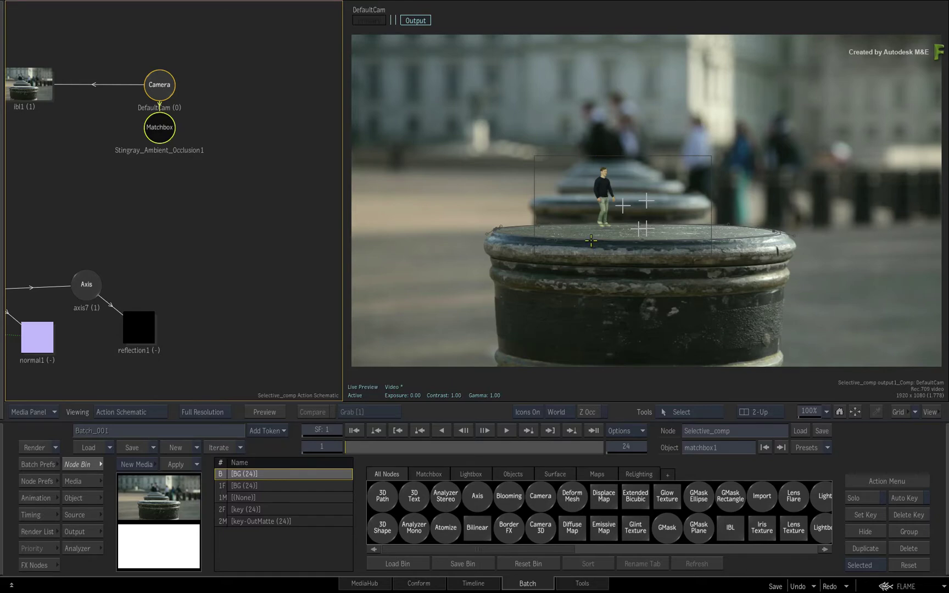
Step: Zoom in on the man's feet and toggle the ambient occlusion effect with H to compare
scroll(597, 246, up, 6)
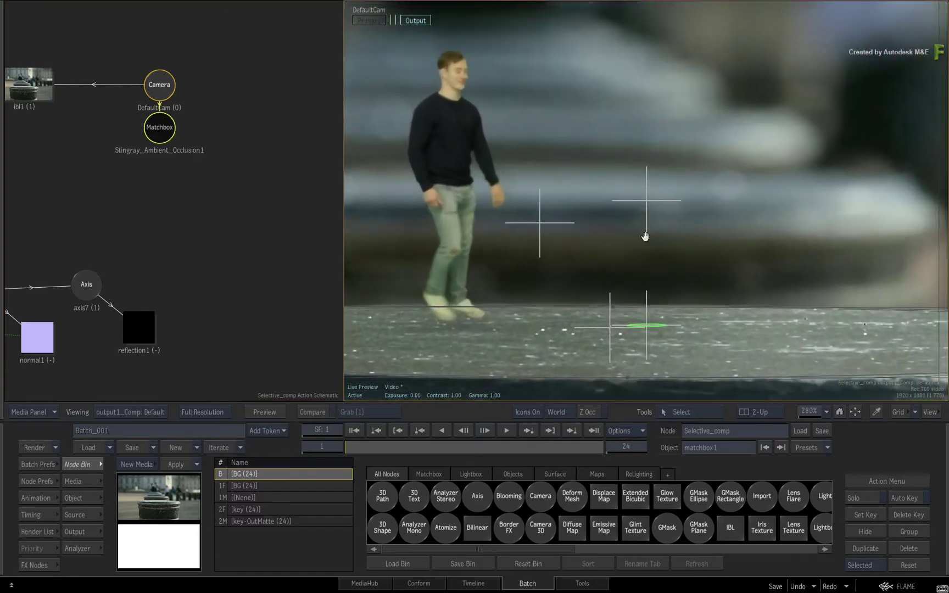
key(h)
drag(697, 221, 722, 242)
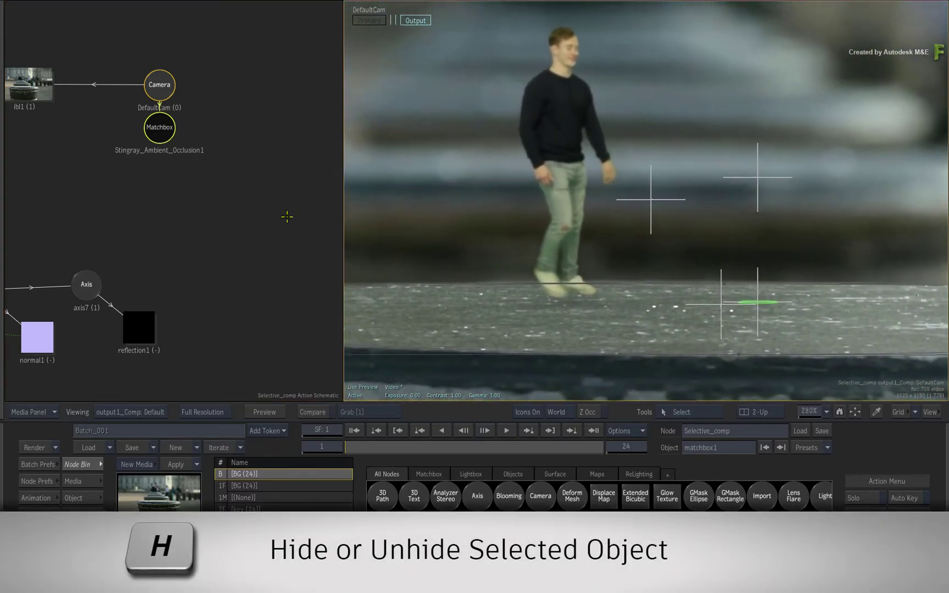
click(160, 132)
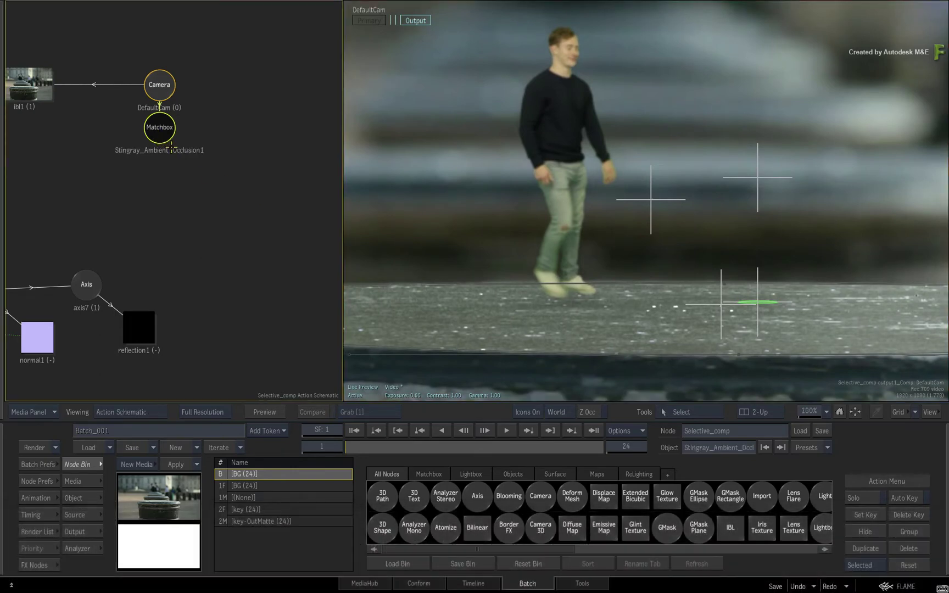
key(h)
key(h)
key(h)
key(h)
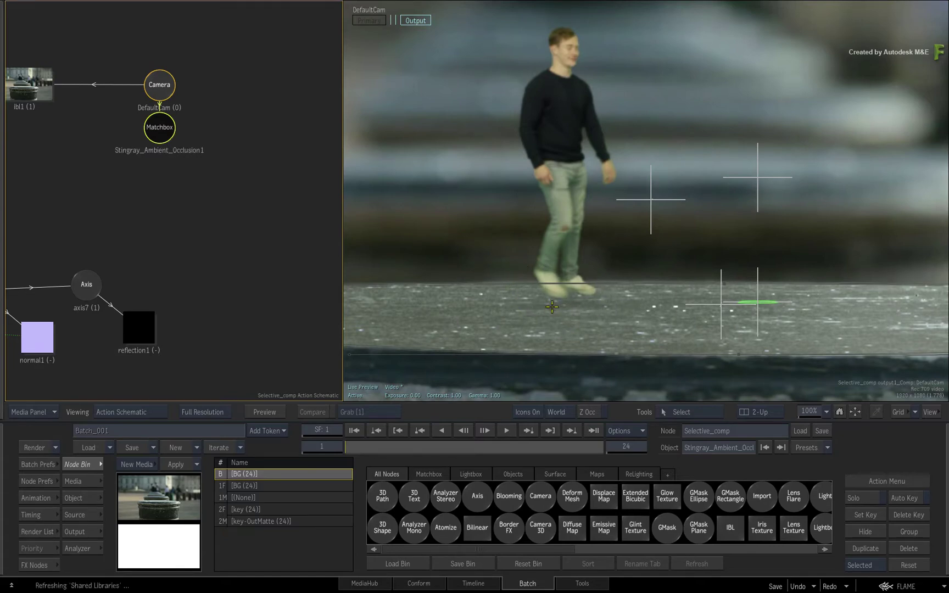
drag(751, 208, 634, 228)
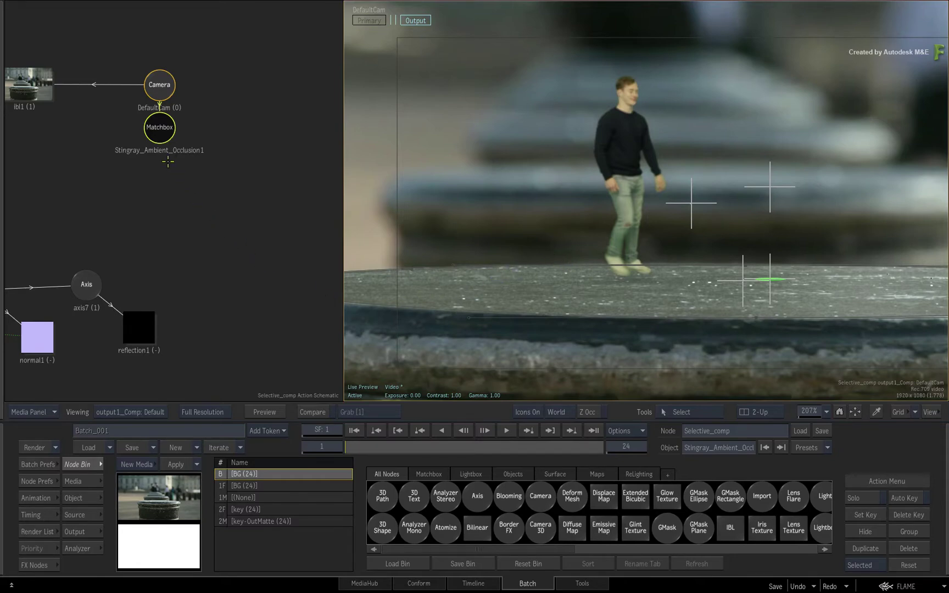
Step: Tuck the ambient occlusion node under the camera and show the camera output full-screen
drag(160, 131, 95, 144)
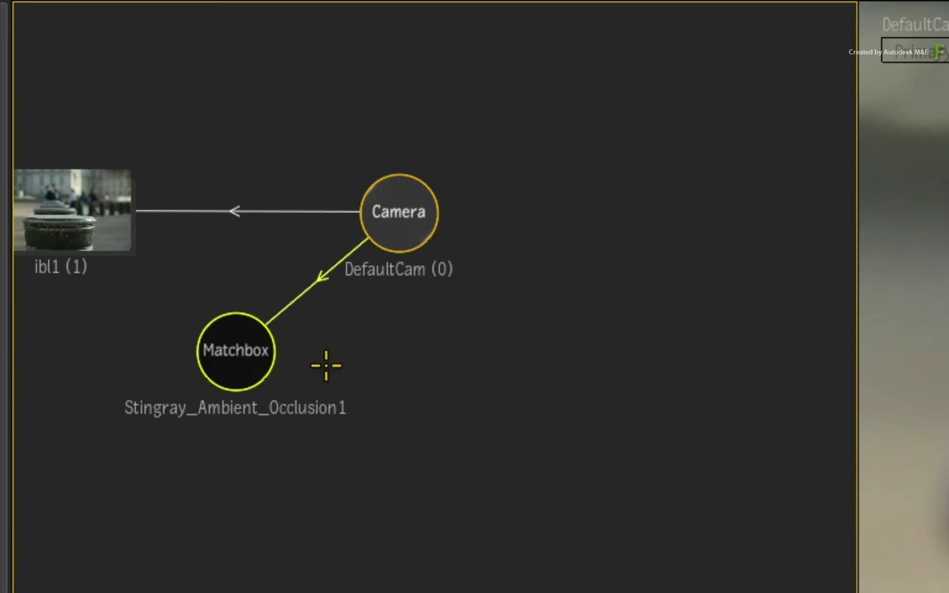
drag(238, 366, 237, 366)
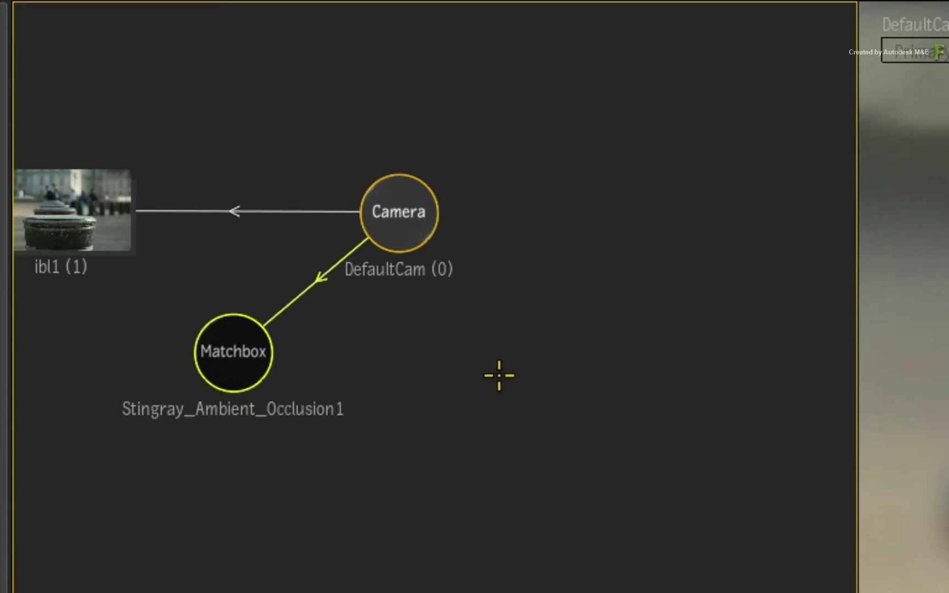
key(F1)
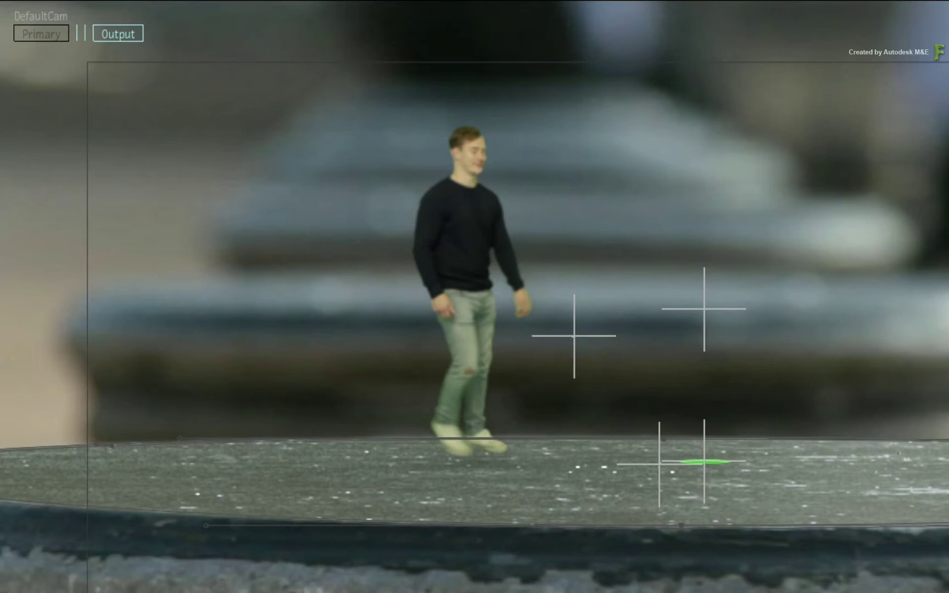
Step: Return to the schematic-beside-result layout with F4 and deselect the Camera node
key(F4)
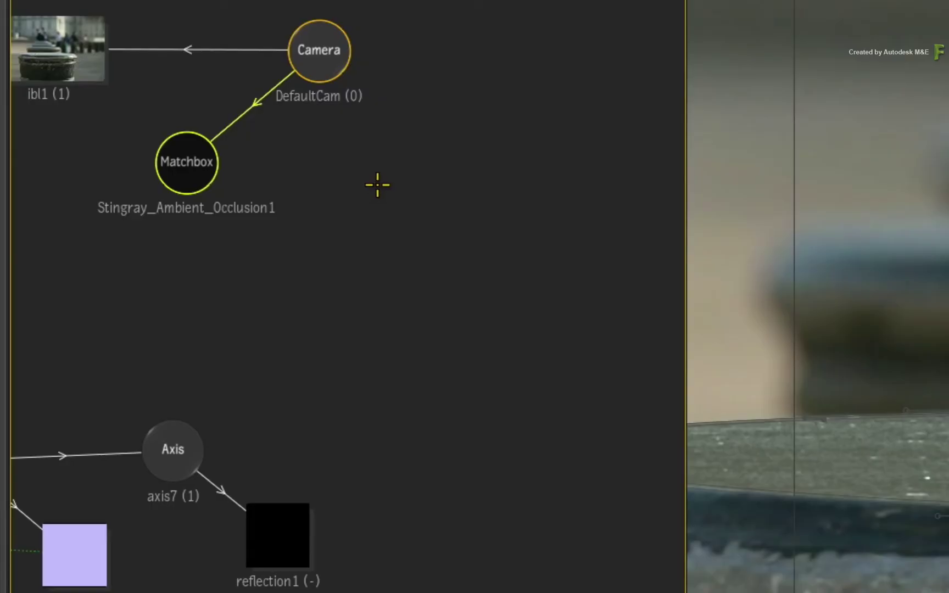
right_click(314, 71)
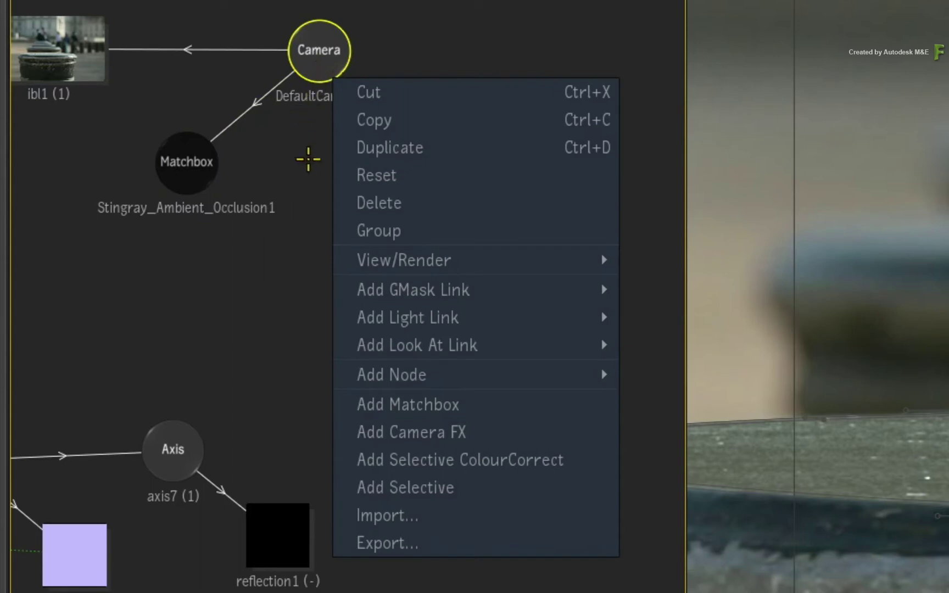
click(280, 333)
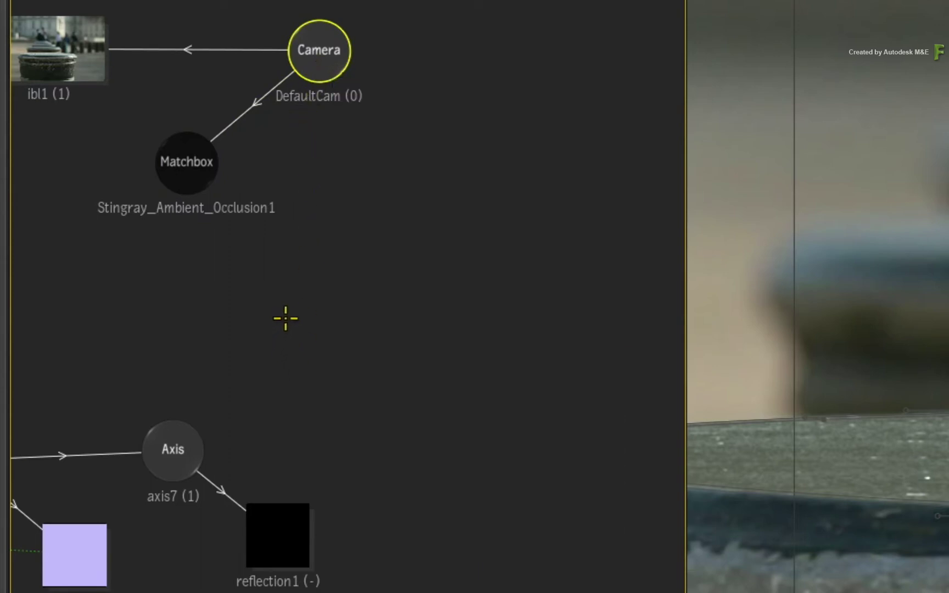
click(286, 317)
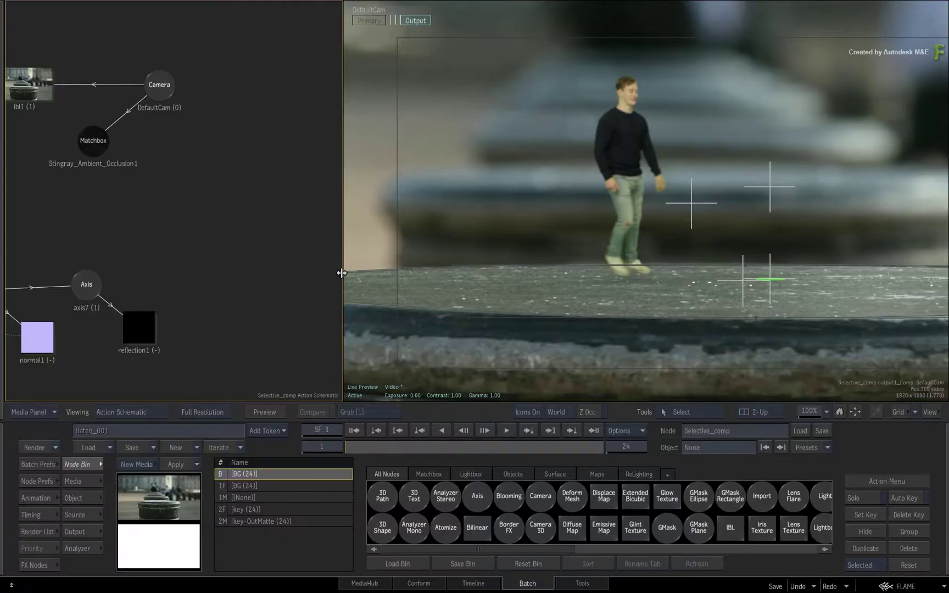
Step: Widen the viewer beside the schematic, recentre the nodes, and clear the selection
drag(344, 242, 267, 251)
drag(214, 268, 194, 246)
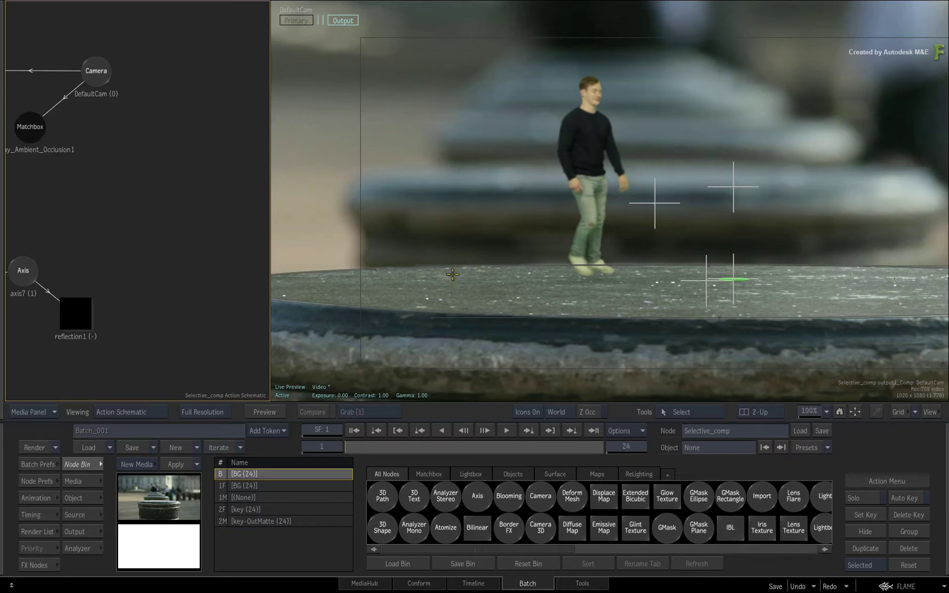
click(565, 175)
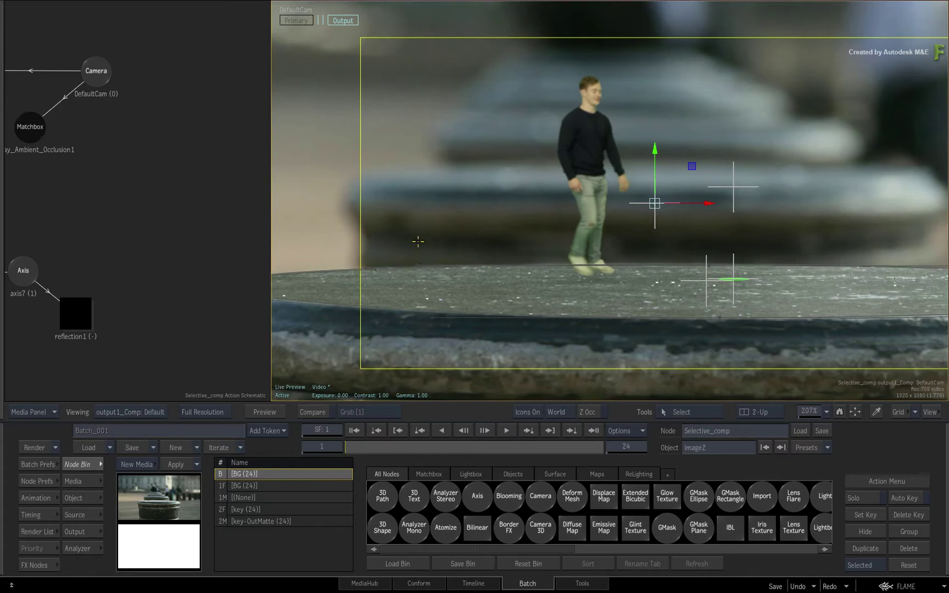
click(305, 158)
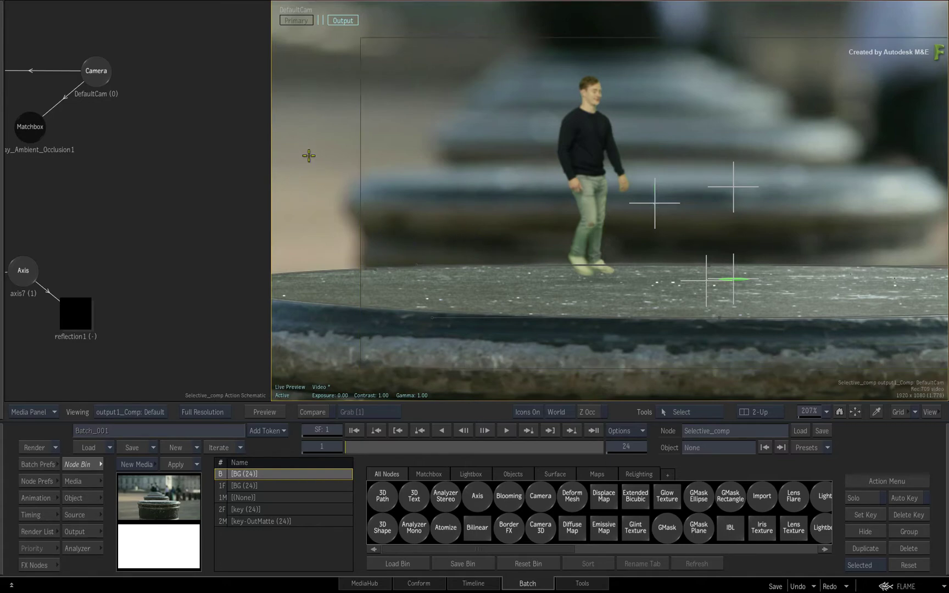
Step: Add a Stingray_Reflections_SFX1 Matchbox node from the viewer's Matchbox shader browser
right_click(314, 133)
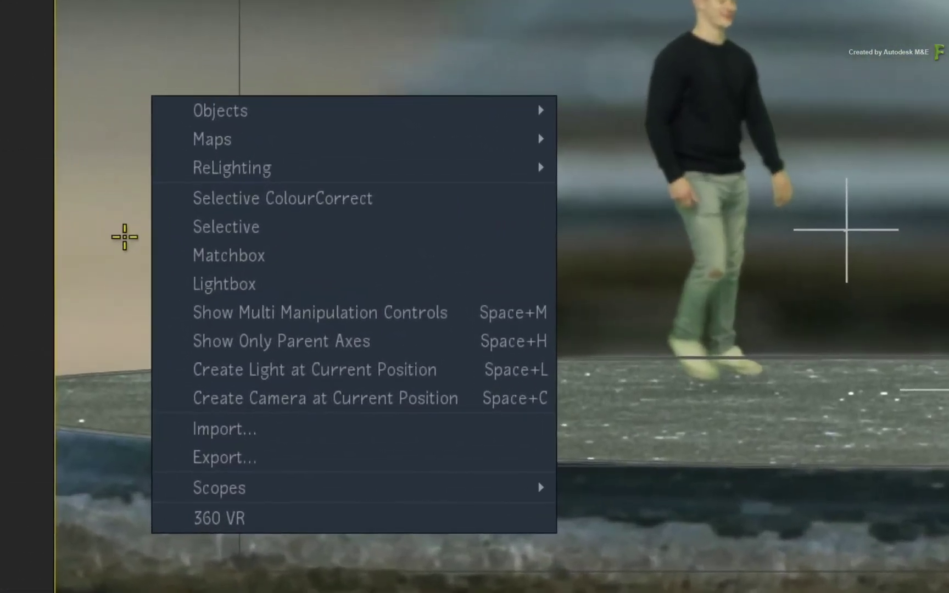
click(175, 255)
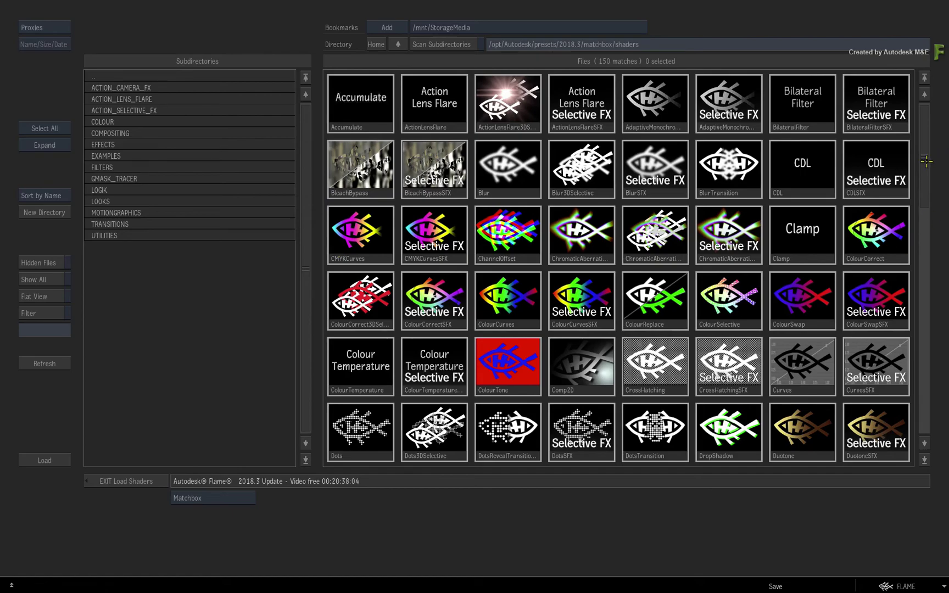
drag(926, 161, 929, 384)
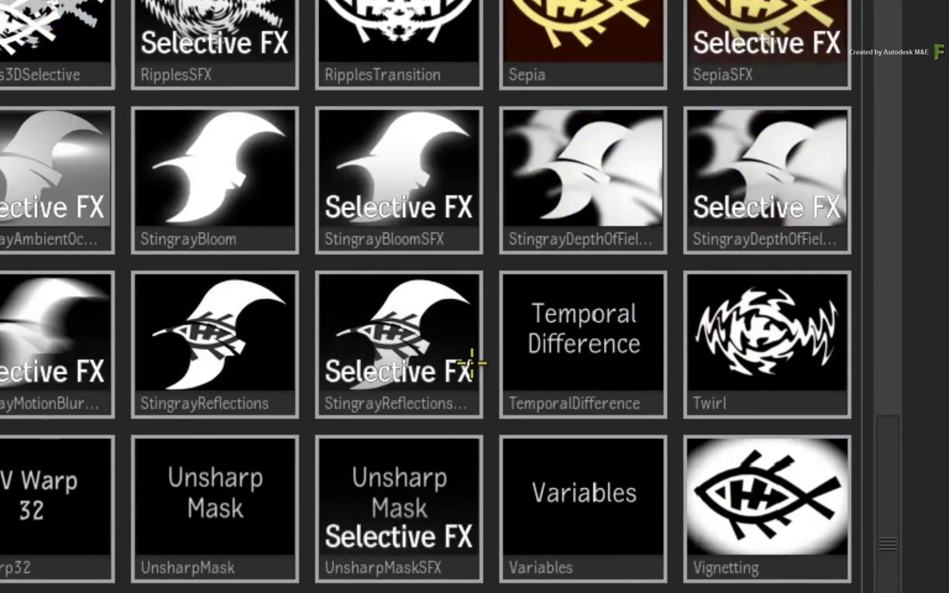
double_click(407, 344)
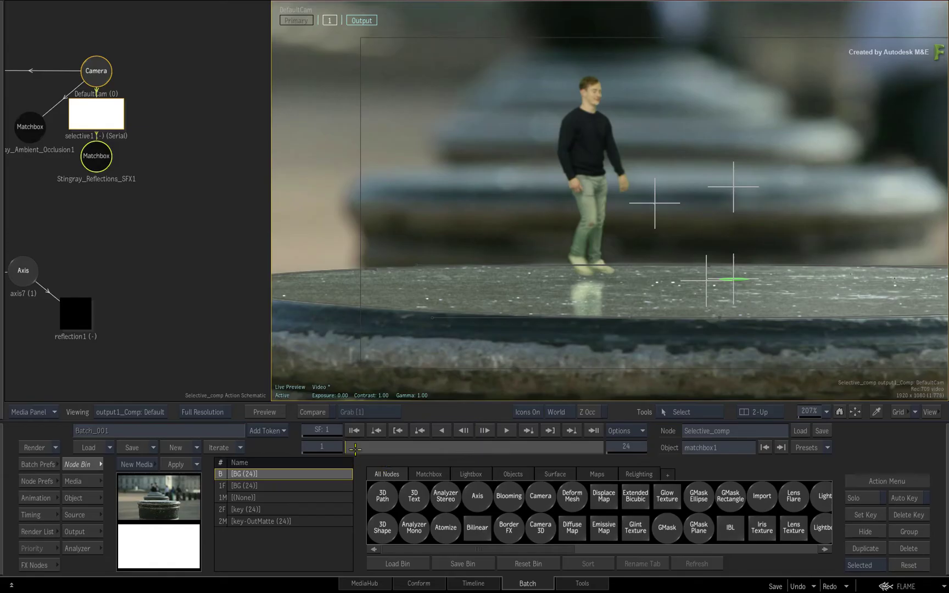
Step: At frame 12, toggle the reflection off and on with H, zoom out, and select parent selective1
mouse_move(355, 449)
mouse_down()
mouse_move(577, 429)
mouse_move(337, 443)
mouse_up()
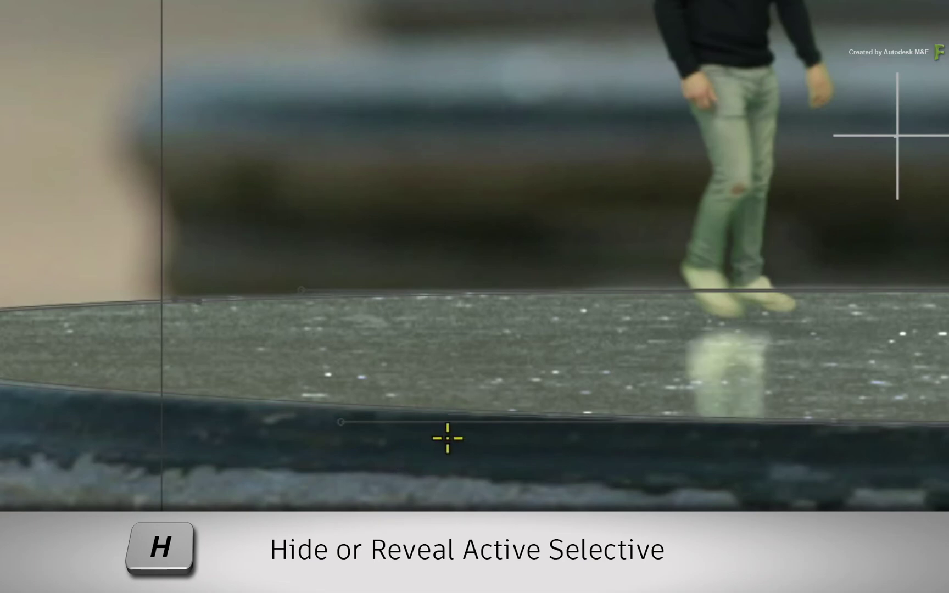
key(h)
key(h)
key(h)
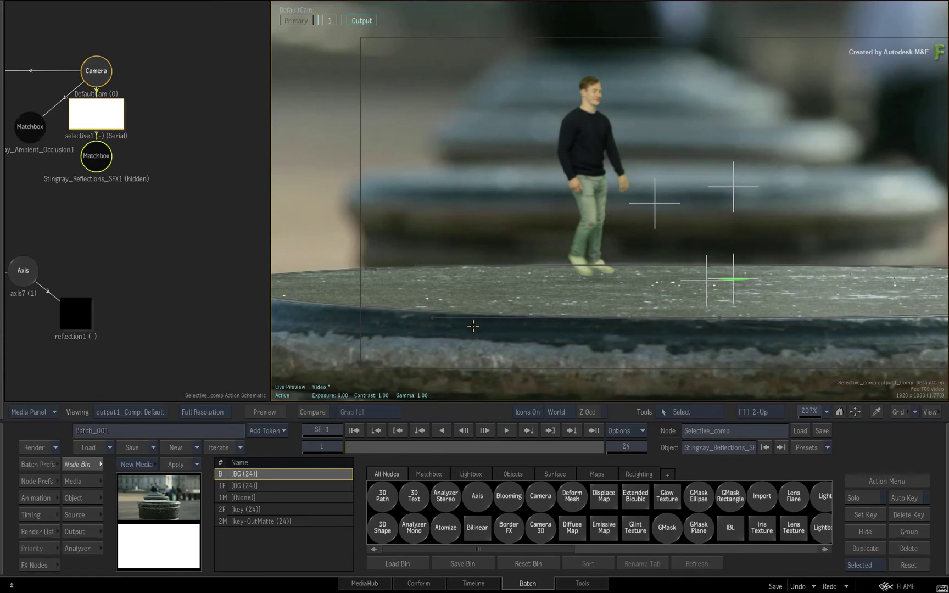
key(h)
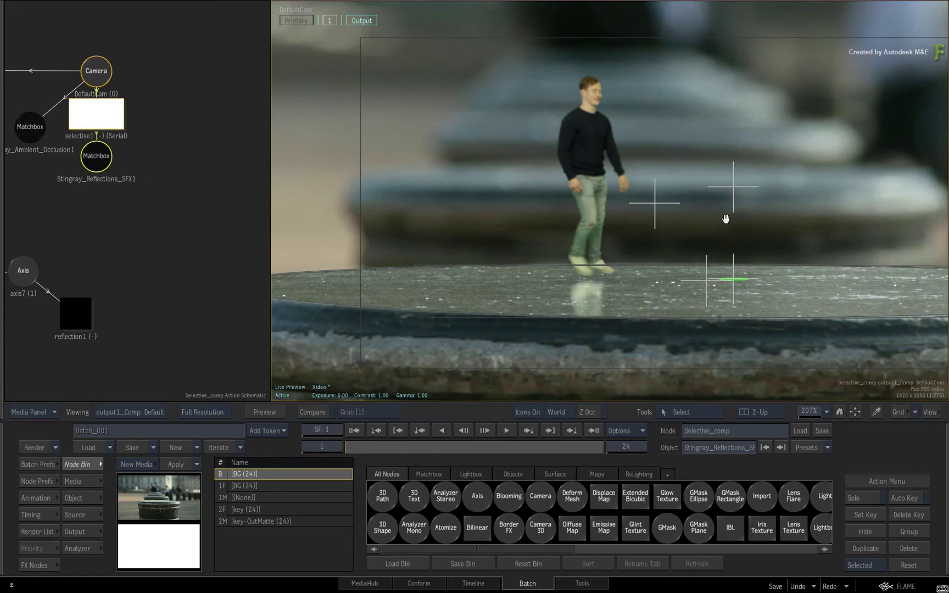
scroll(725, 220, down, 2)
drag(729, 223, 676, 233)
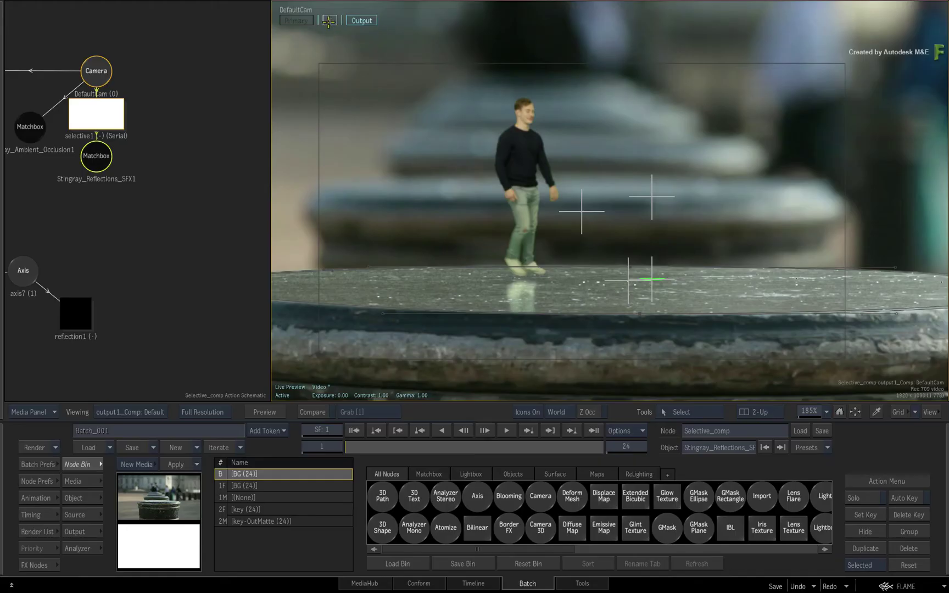
key(Up)
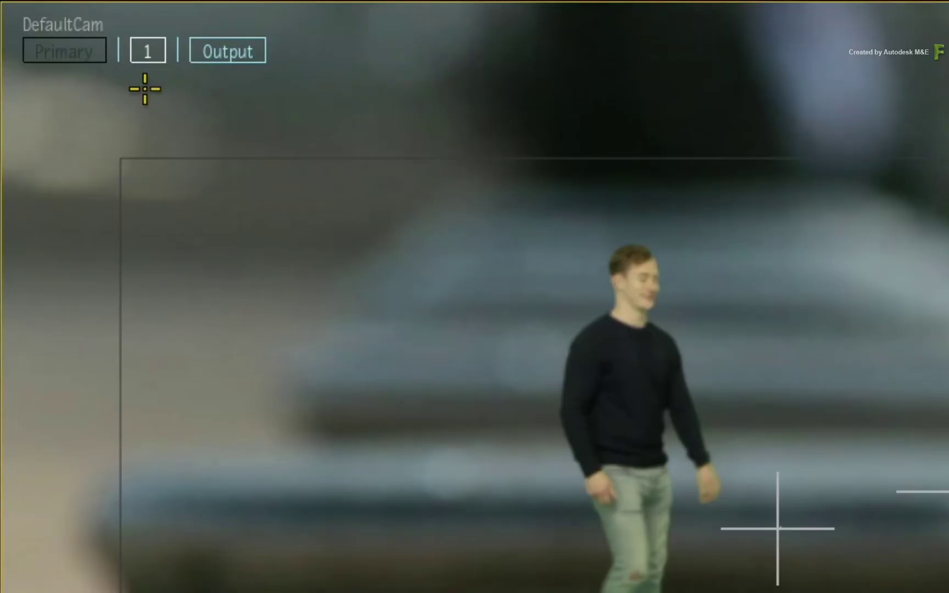
Step: Link a freehand (Free) GMask to the reflection selective
right_click(145, 50)
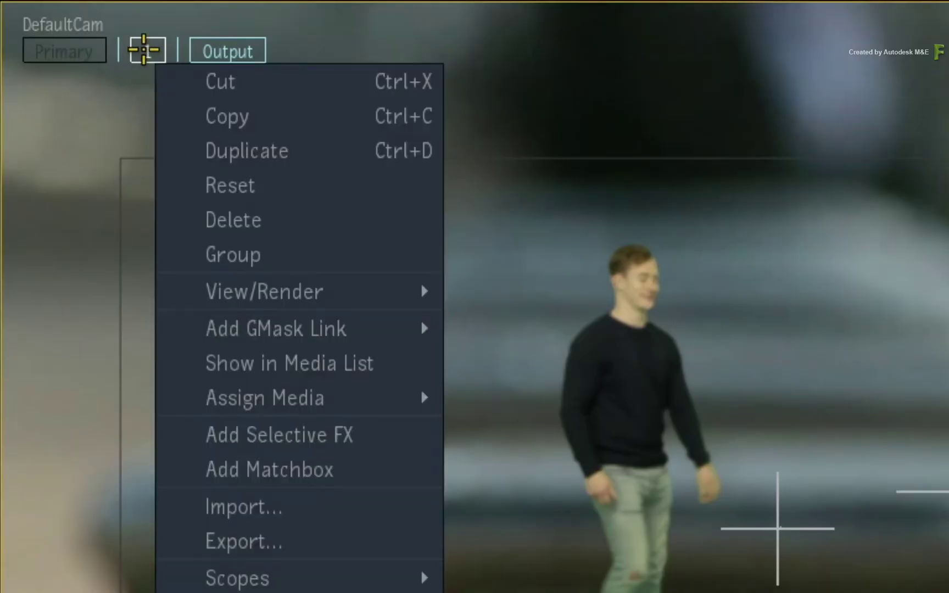
mouse_move(186, 329)
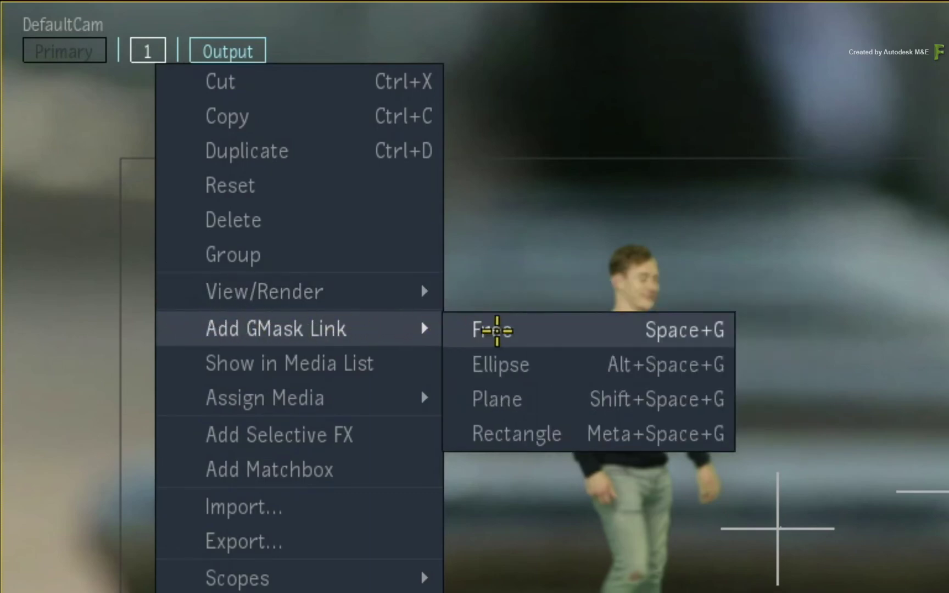
click(499, 330)
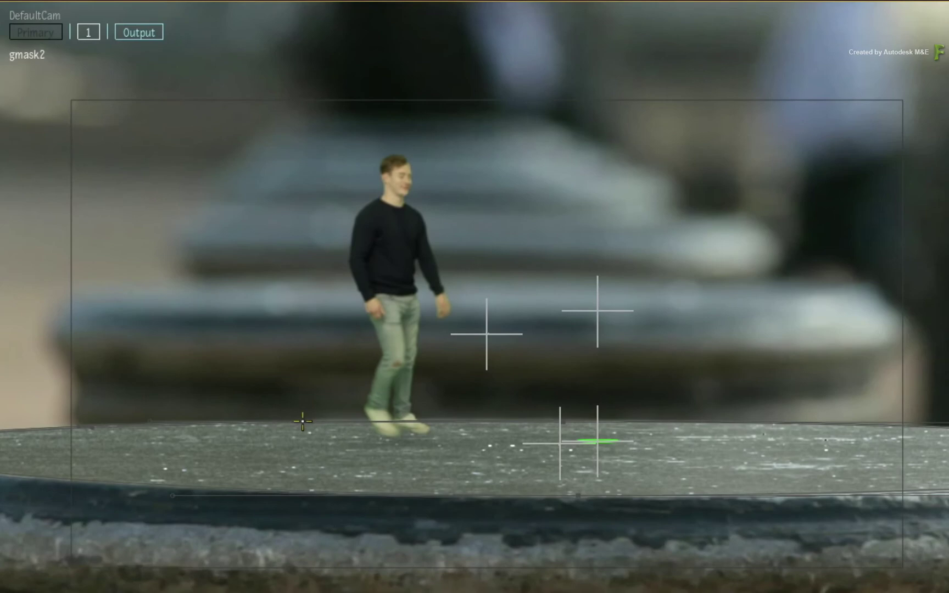
Step: Draw a closed four-point mask around the pillar top and select the whole shape
drag(300, 418, 345, 417)
drag(784, 424, 816, 432)
drag(803, 495, 777, 500)
drag(296, 500, 315, 499)
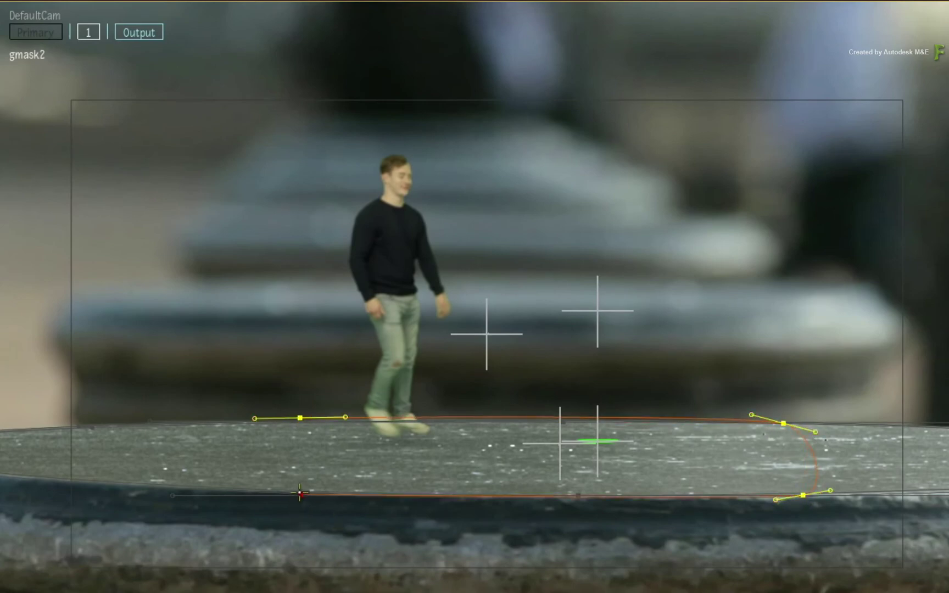
click(298, 420)
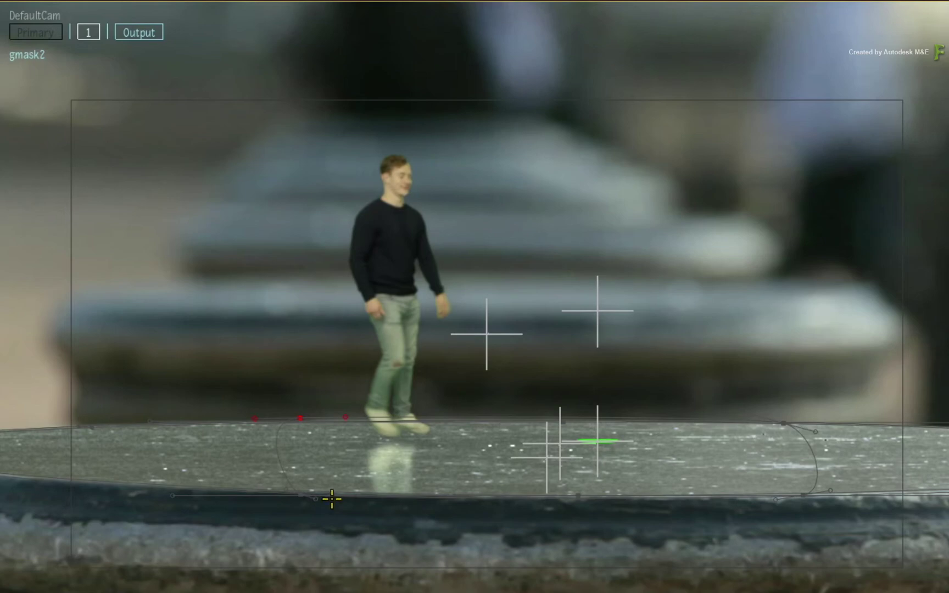
click(275, 452)
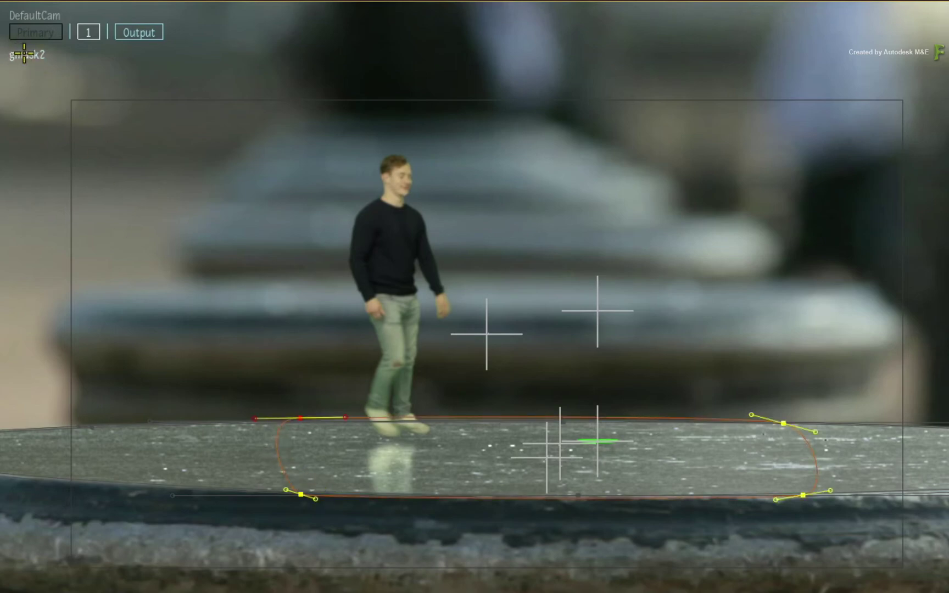
right_click(279, 459)
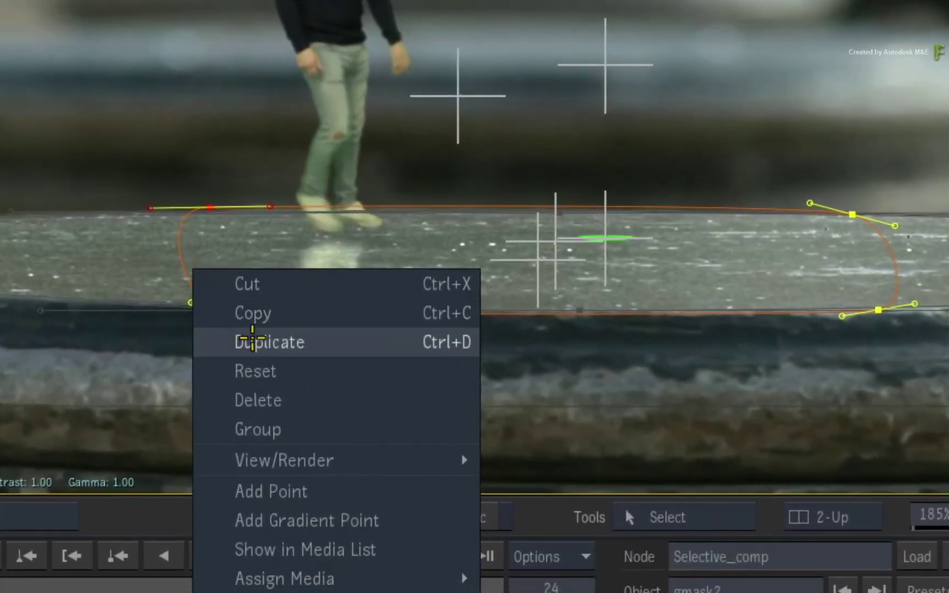
Step: Add a left-edge point, pull a soft edge, and raise the top-left and top-right mask points
click(431, 504)
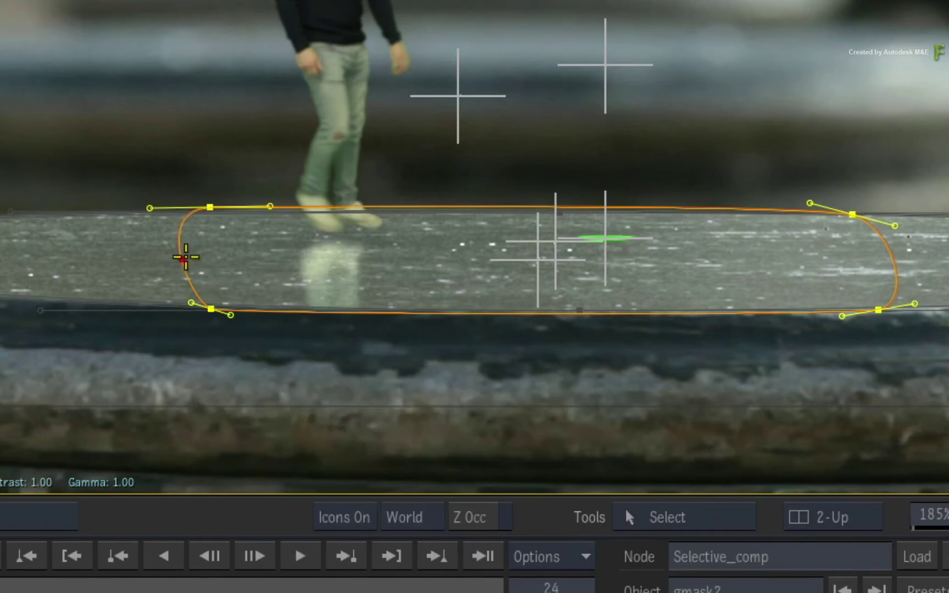
mouse_move(185, 258)
mouse_down()
mouse_move(208, 254)
mouse_move(197, 260)
mouse_up()
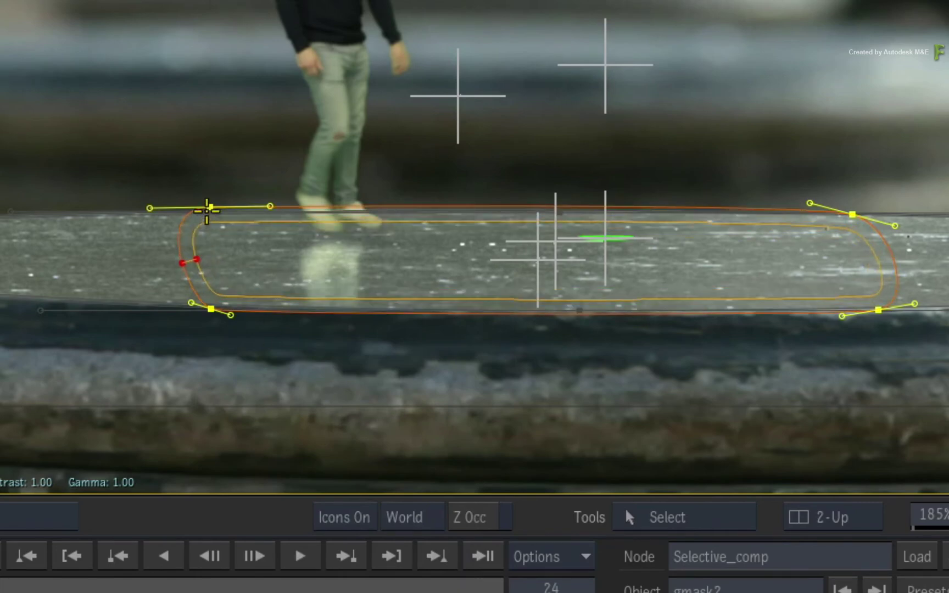
click(209, 205)
drag(209, 205, 204, 183)
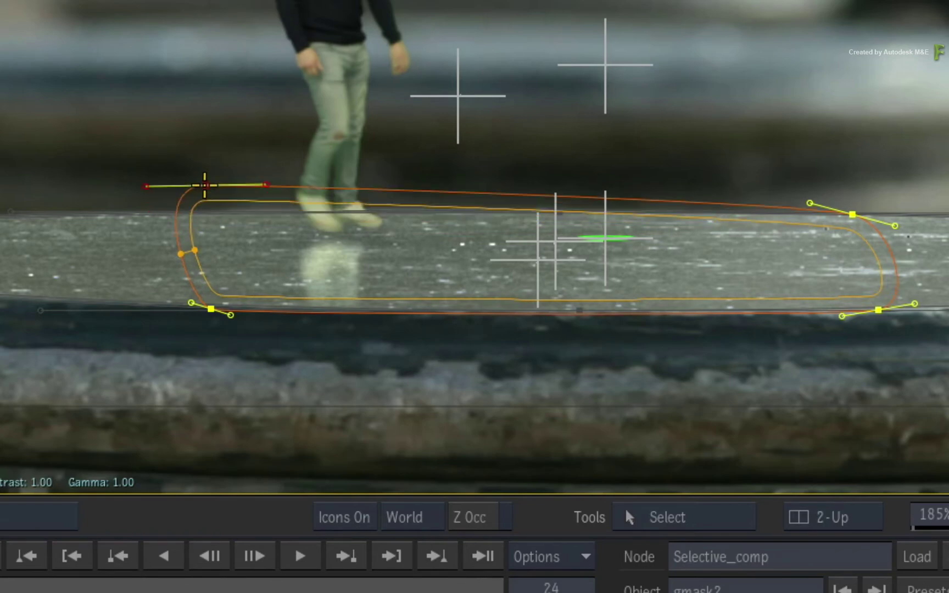
click(849, 214)
drag(844, 202, 834, 172)
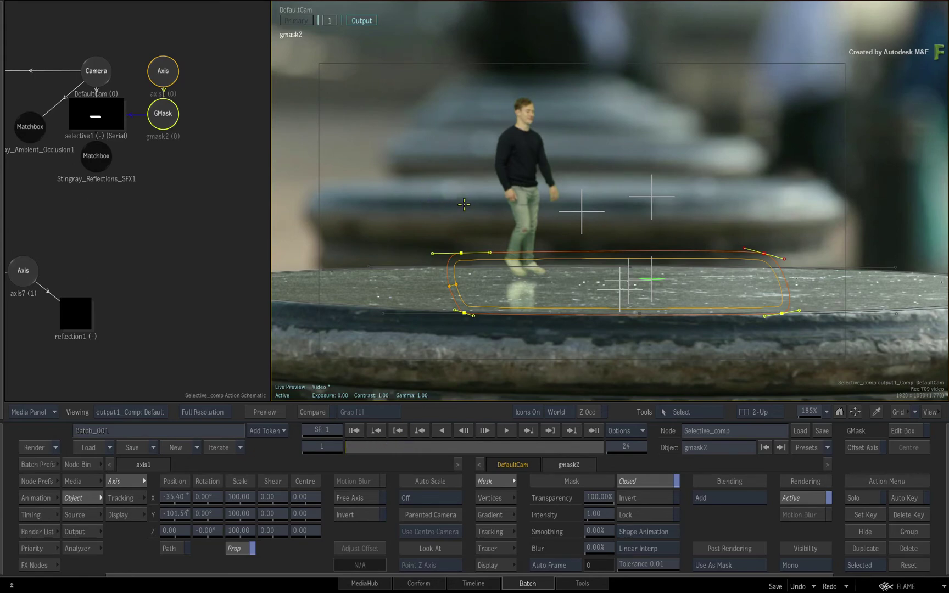
Step: Switch to a 1-Up Result View with Alt+1 and F4, then deselect gmask2
key(alt+1)
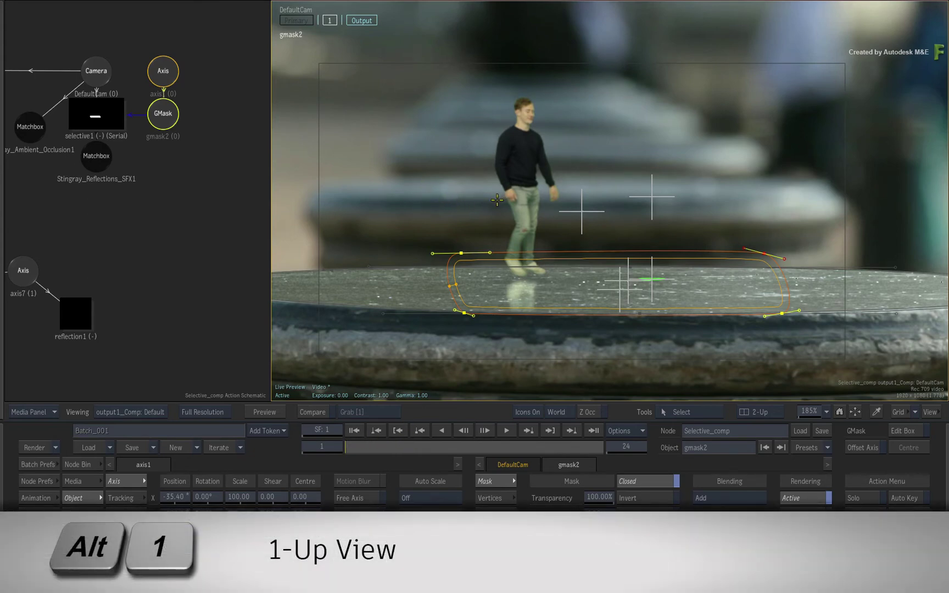
key(alt+1)
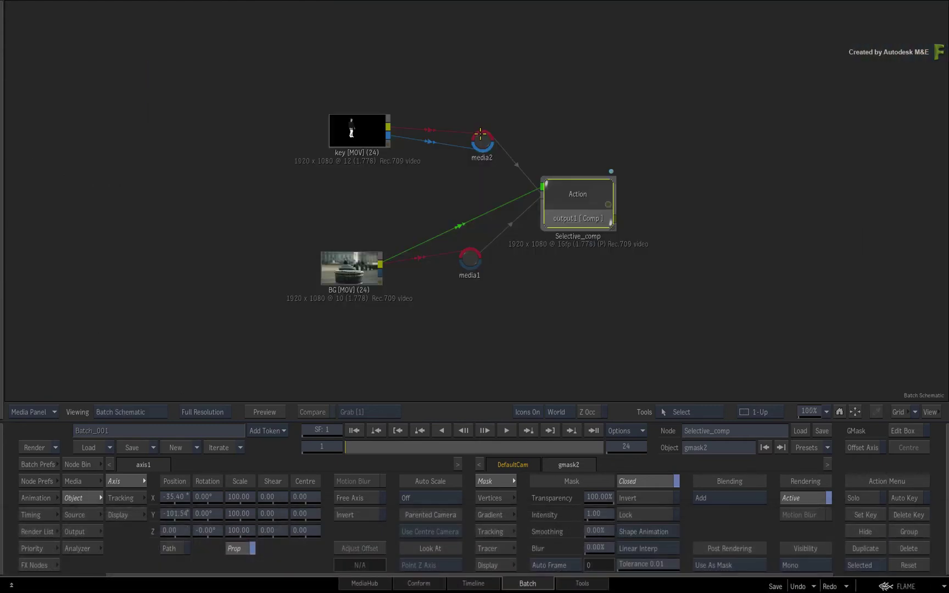
key(F4)
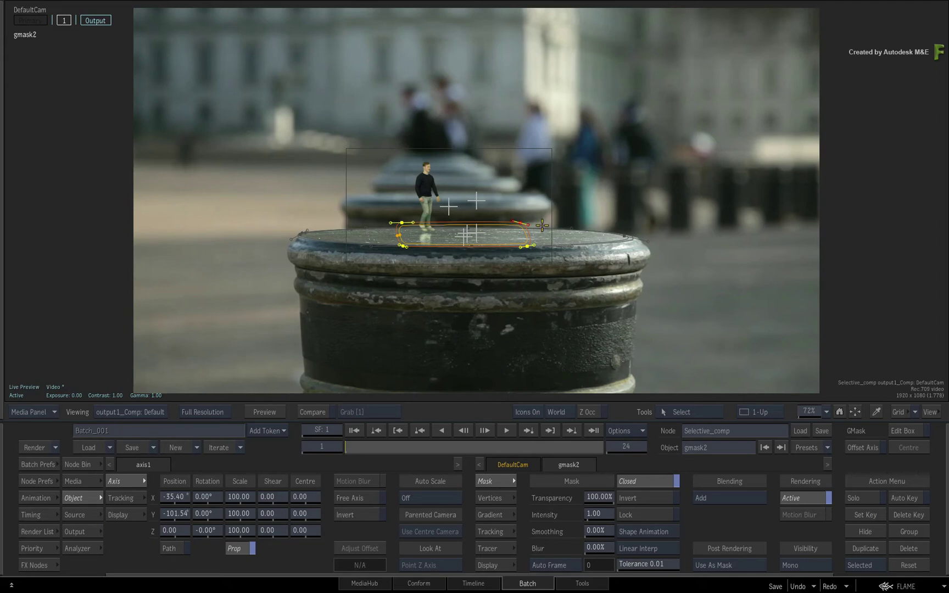
click(81, 165)
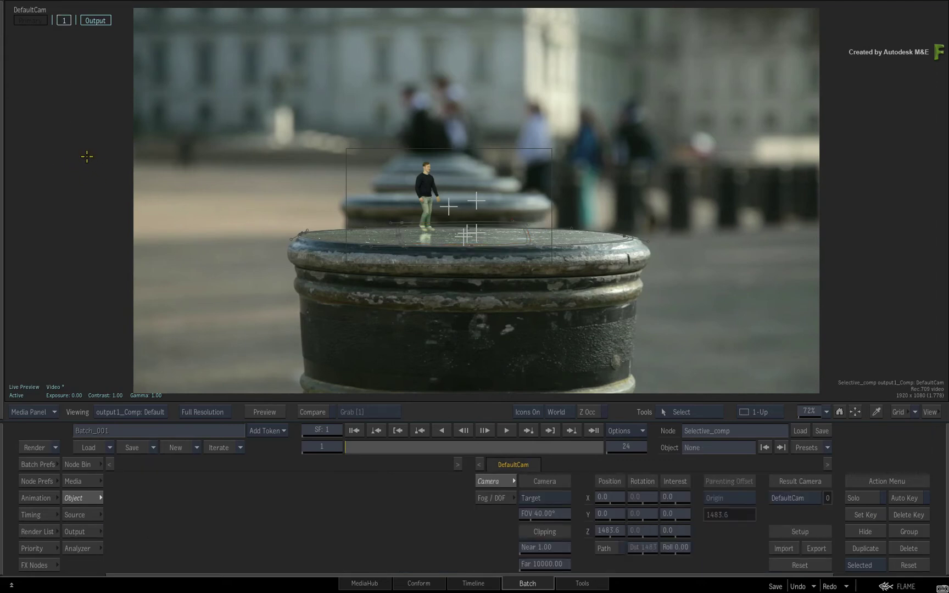
Step: Add a Chromatic Aberration Matchbox selective and raise its Amount to about 99
right_click(91, 161)
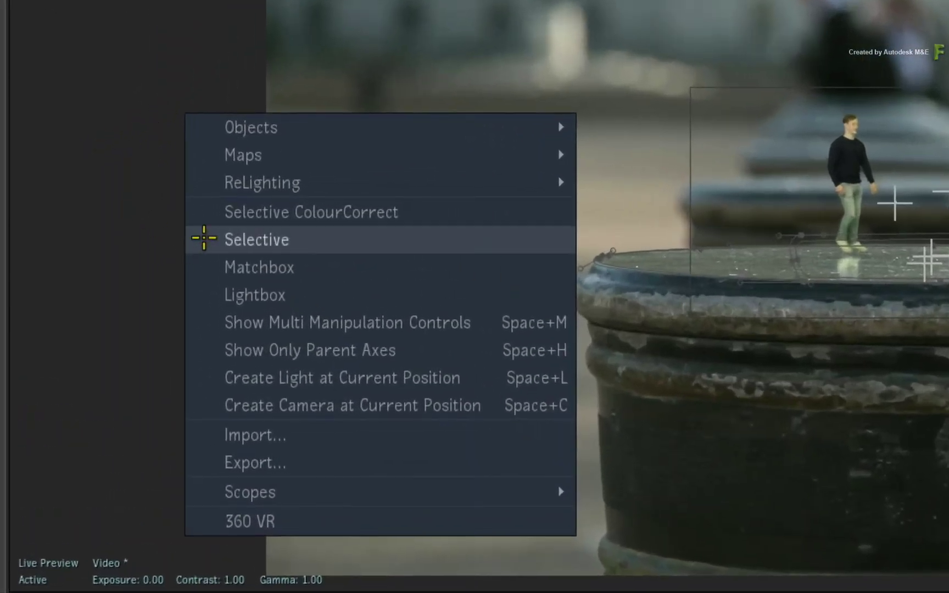
click(209, 267)
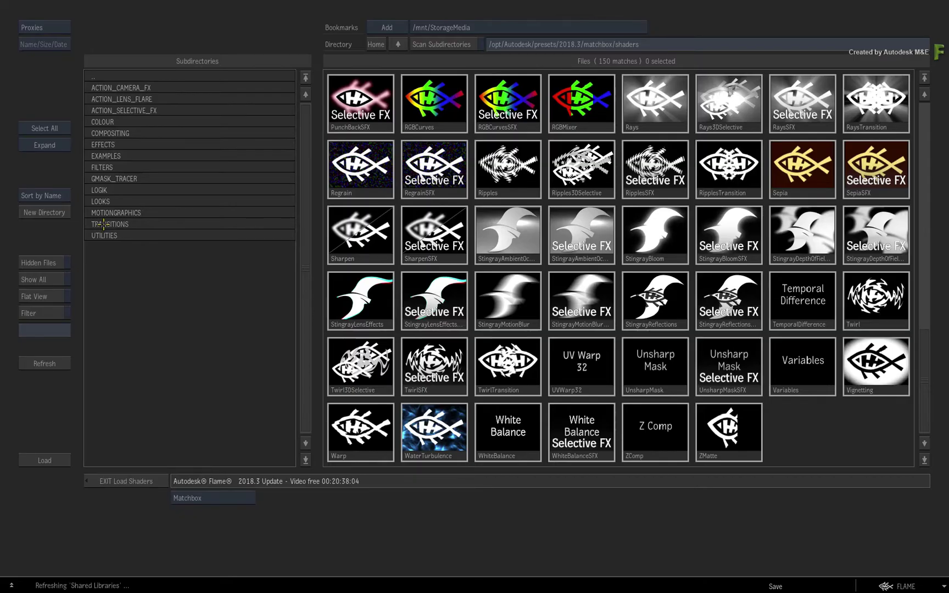
scroll(928, 353, up, 10)
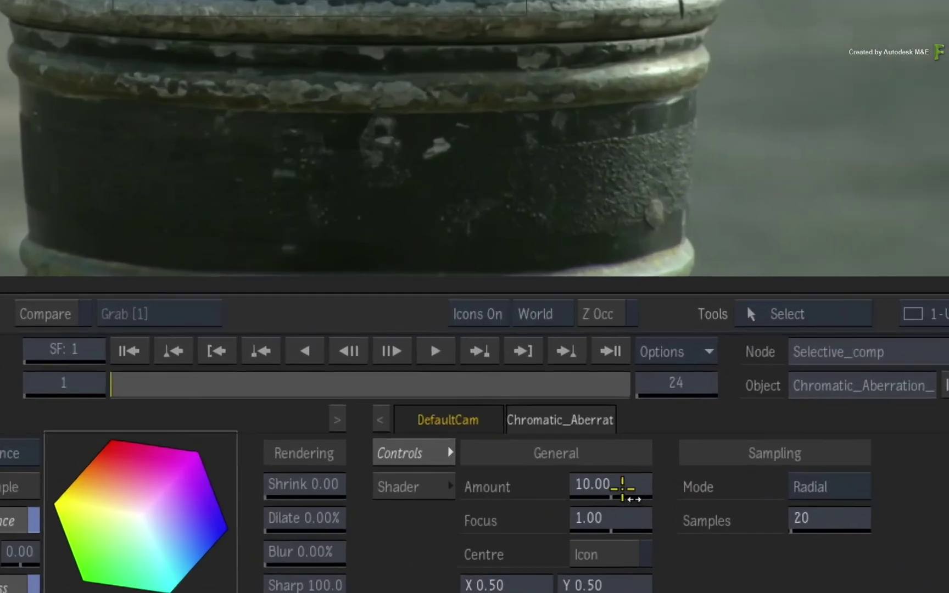
drag(596, 498, 627, 489)
drag(701, 459, 765, 455)
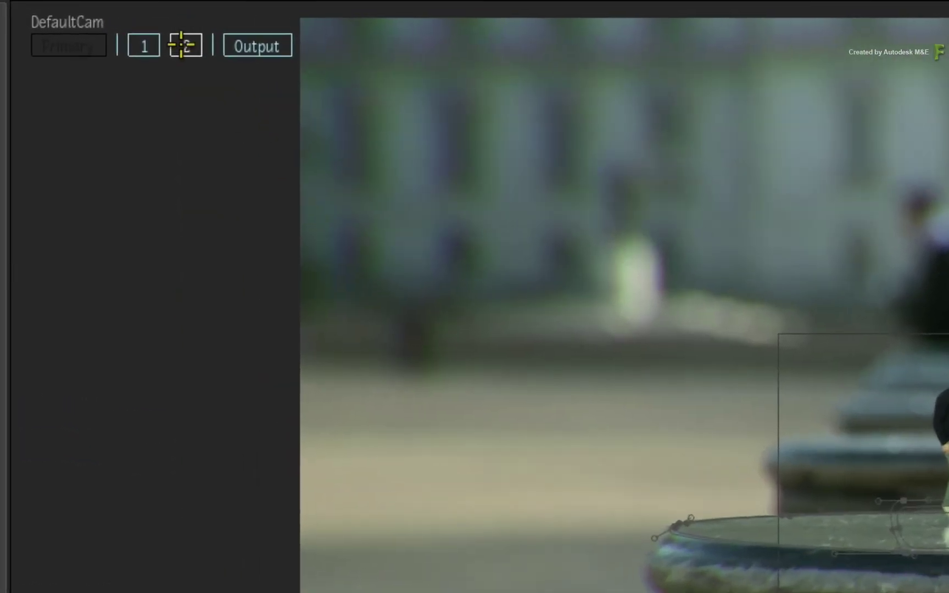
Step: Link a Rectangle GMask to the Chromatic_Aberration selective and scale it out to nearly frame size
right_click(83, 19)
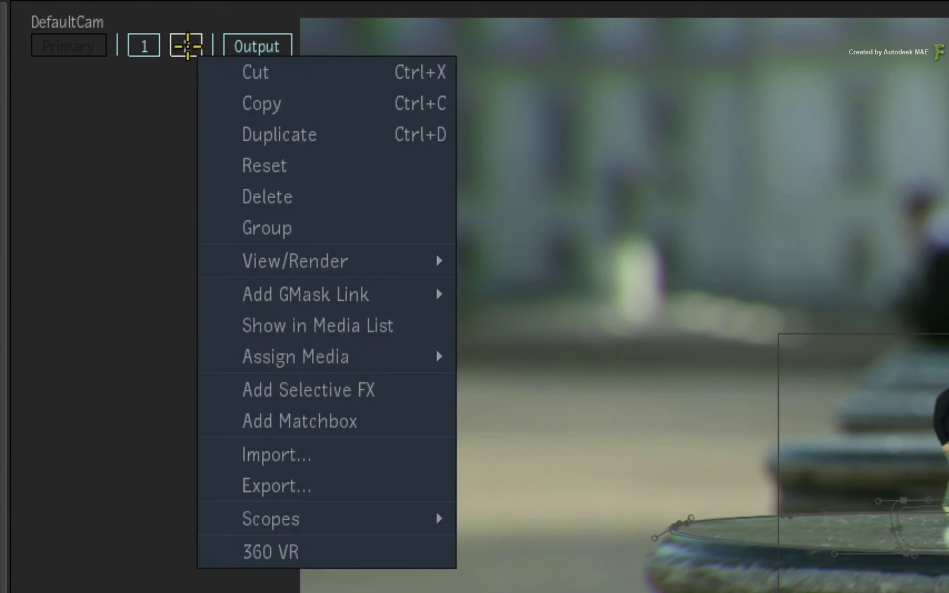
mouse_move(392, 292)
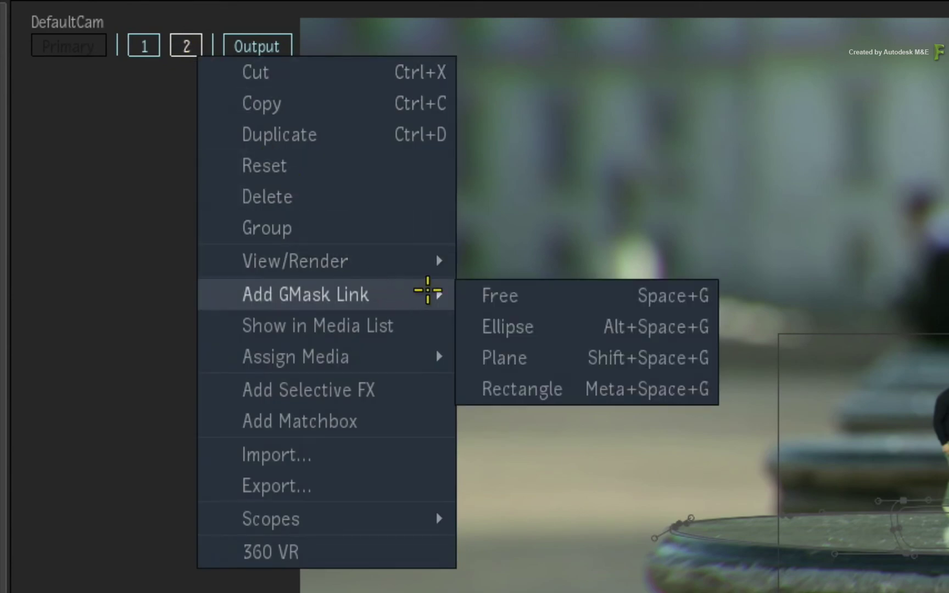
click(572, 388)
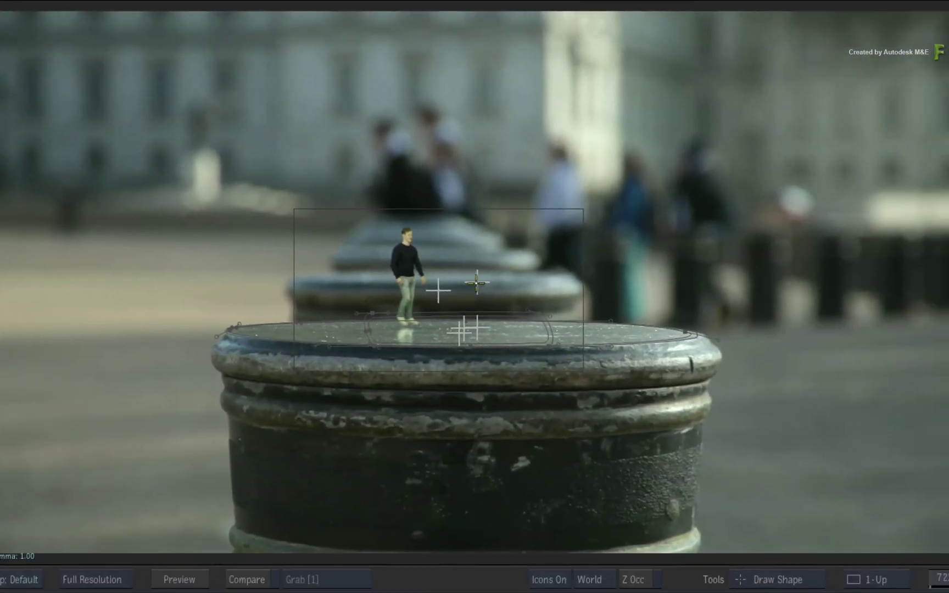
mouse_move(478, 283)
mouse_down()
mouse_move(852, 486)
mouse_move(912, 483)
mouse_move(916, 504)
mouse_up()
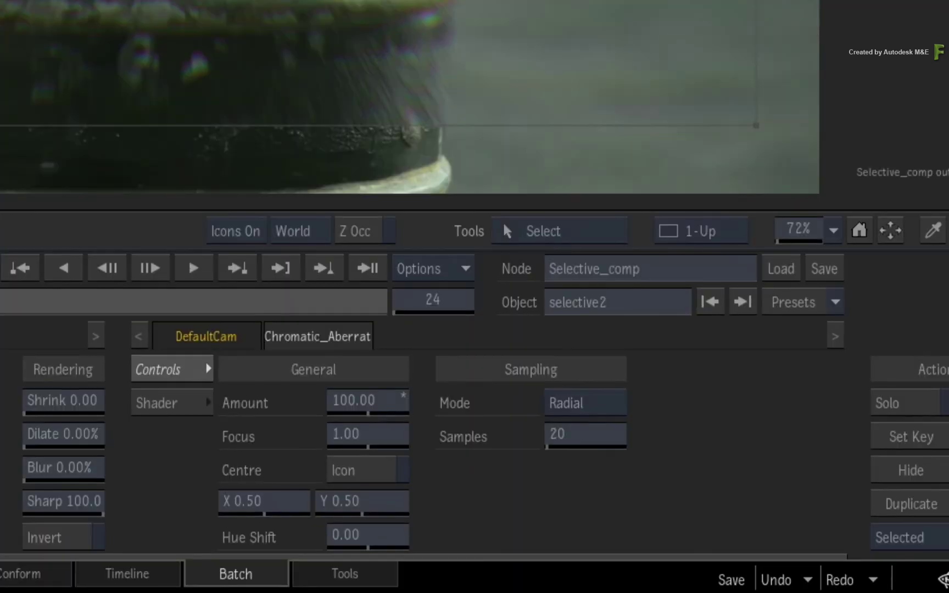
Step: Turn on Outside in the selective's Shader settings, toggling it off and on to compare
click(181, 403)
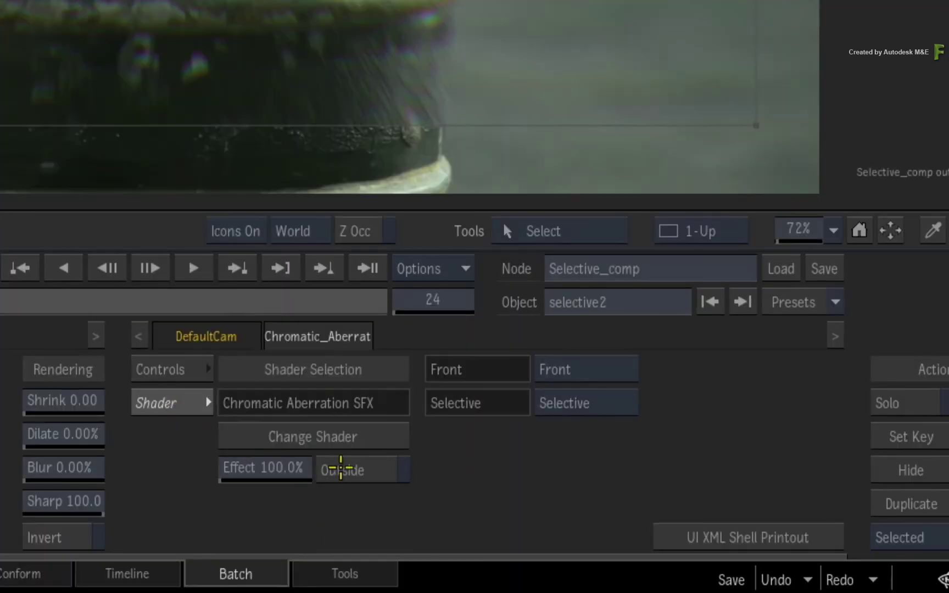
click(343, 467)
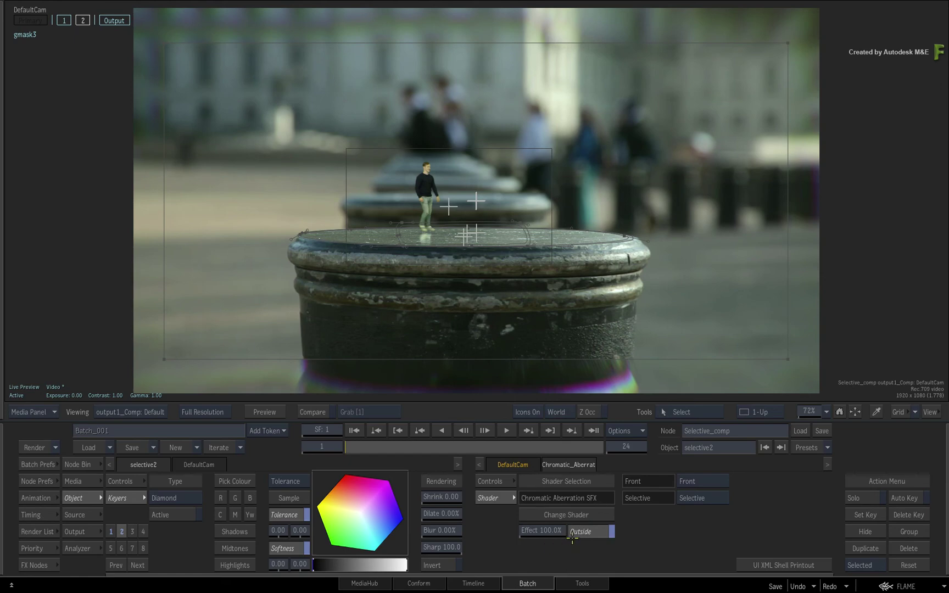
click(574, 536)
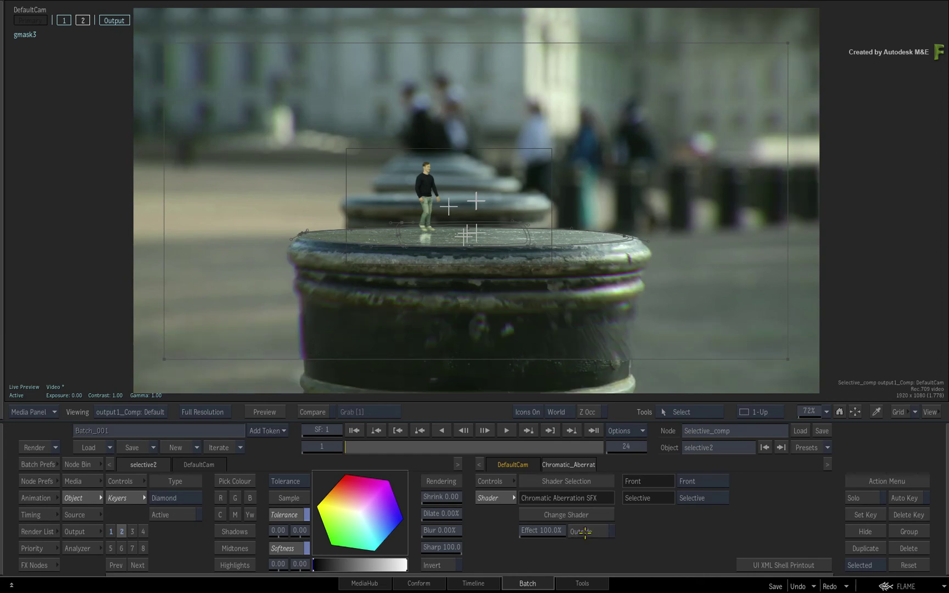
click(587, 532)
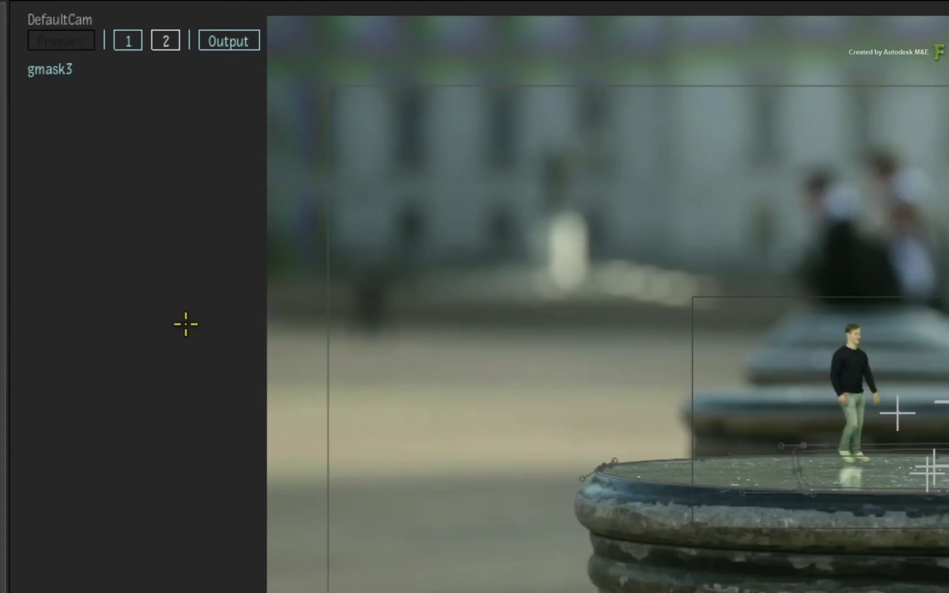
Step: Add a gradient point to gmask3's bottom edge and drag it inward for a soft feather
click(52, 77)
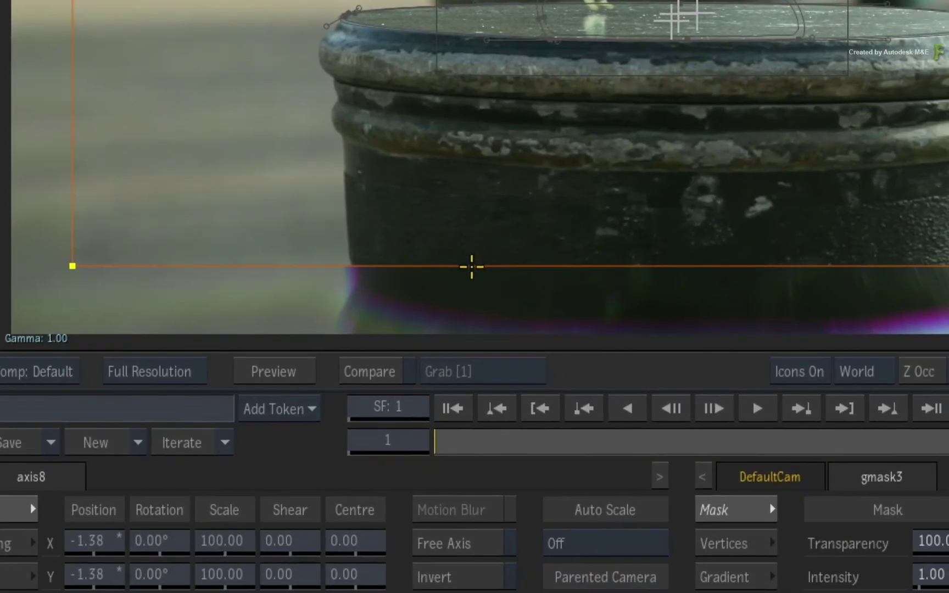
right_click(473, 267)
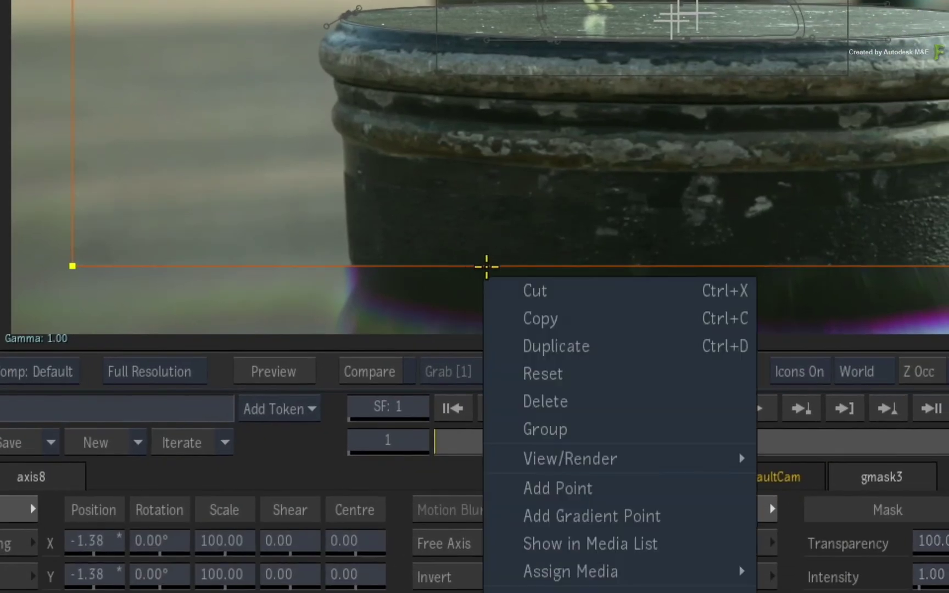
click(655, 515)
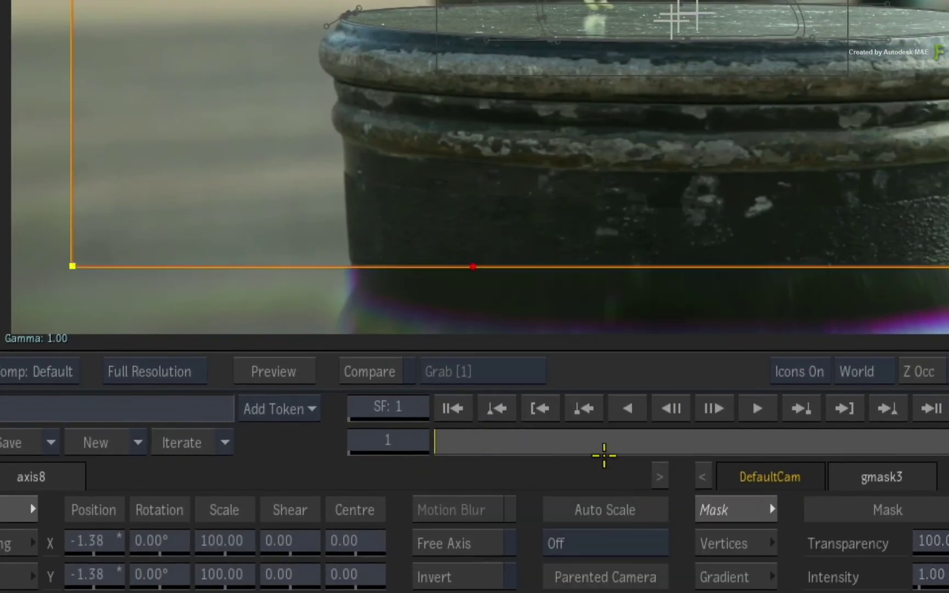
click(471, 266)
drag(469, 249, 471, 200)
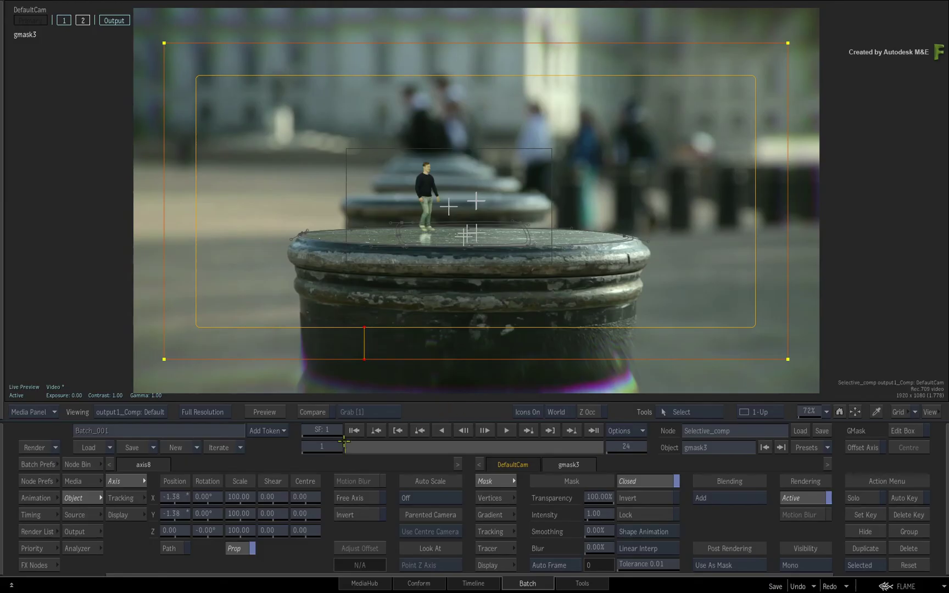
drag(347, 445, 323, 445)
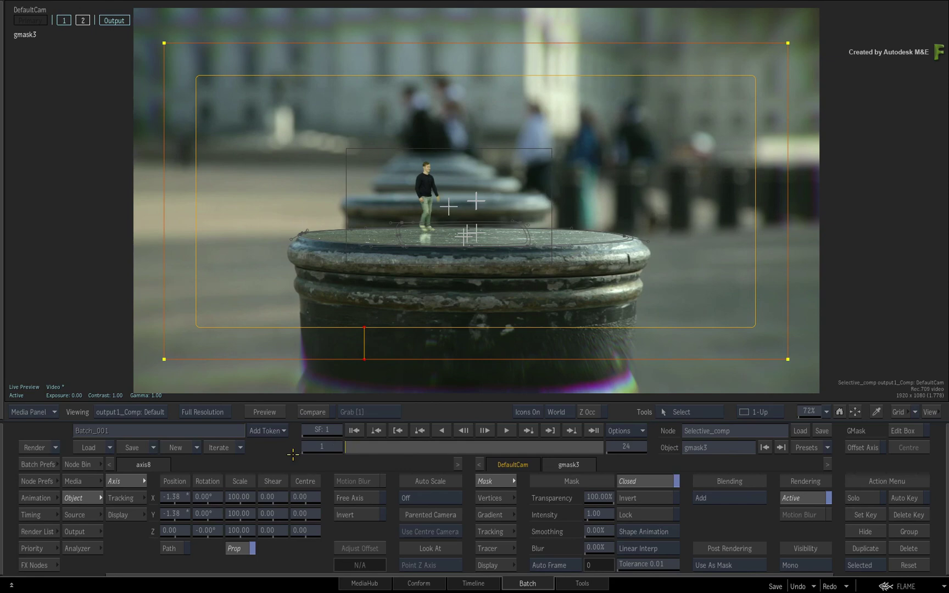